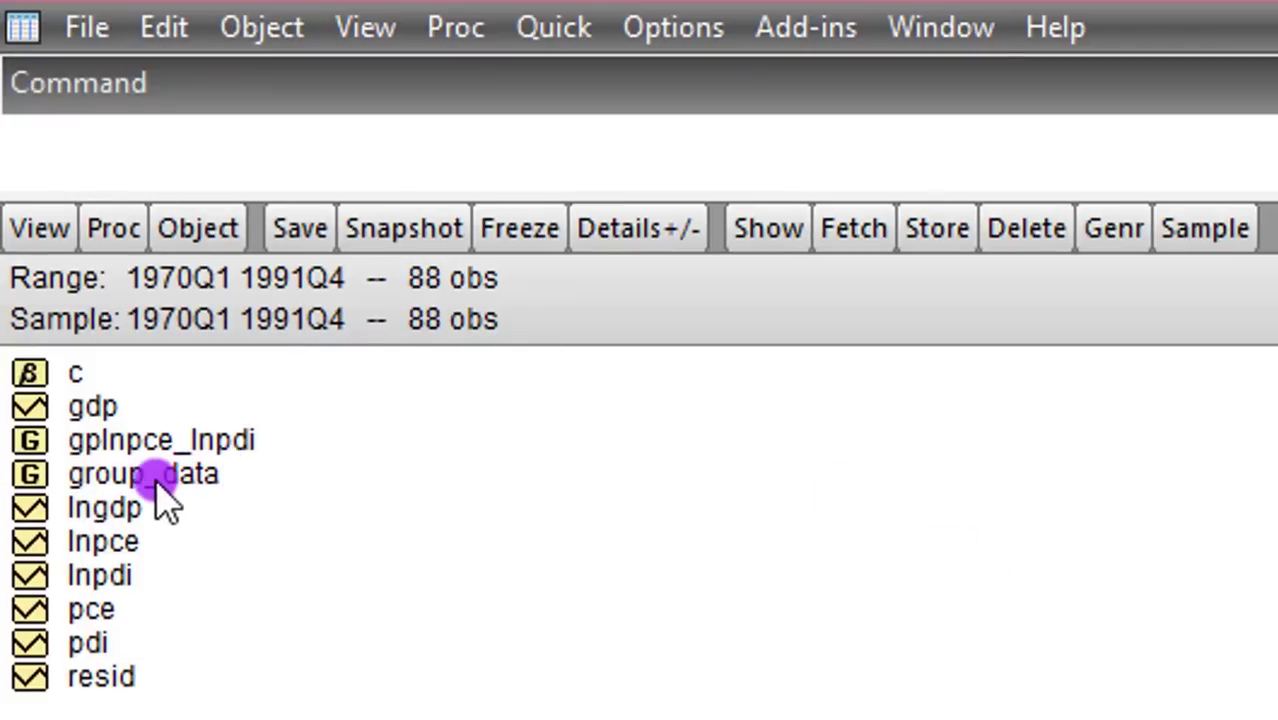
# - Open lnpdi and run an ADF test in levels, Akaike lag selection, maximum 4 lags
pyautogui.click(128, 545)
pyautogui.click(278, 573)
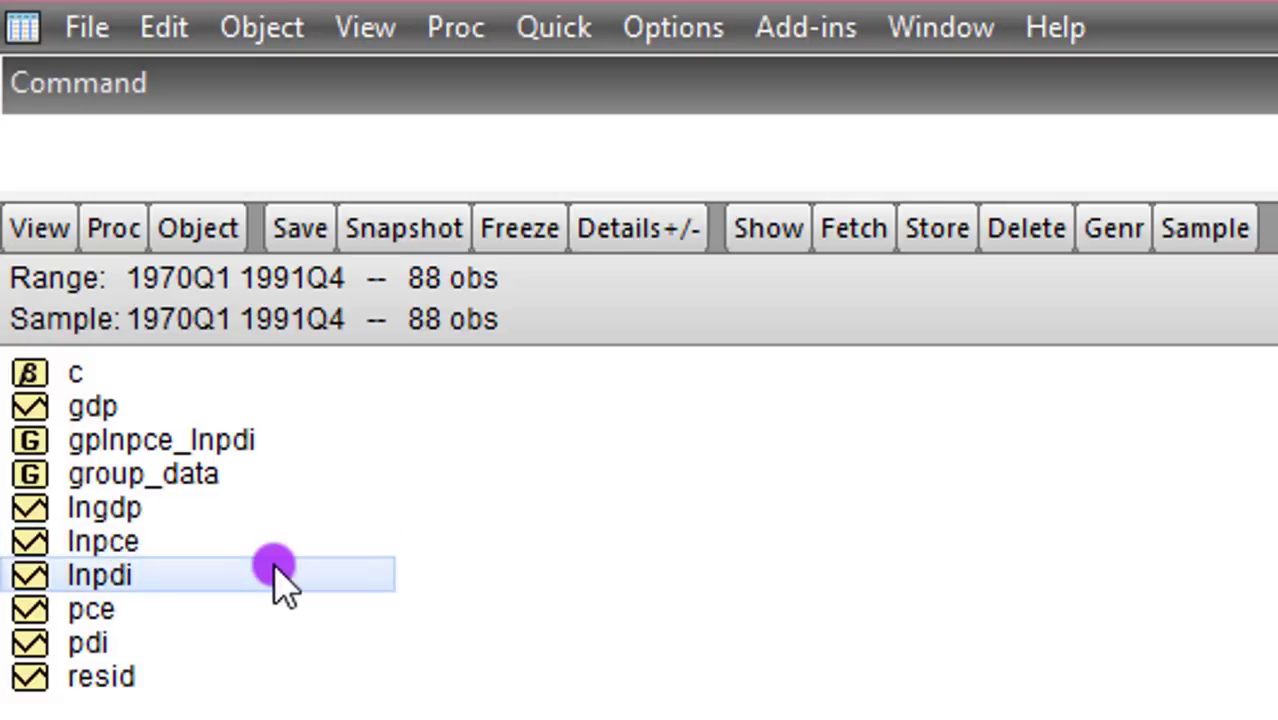
pyautogui.doubleClick(278, 573)
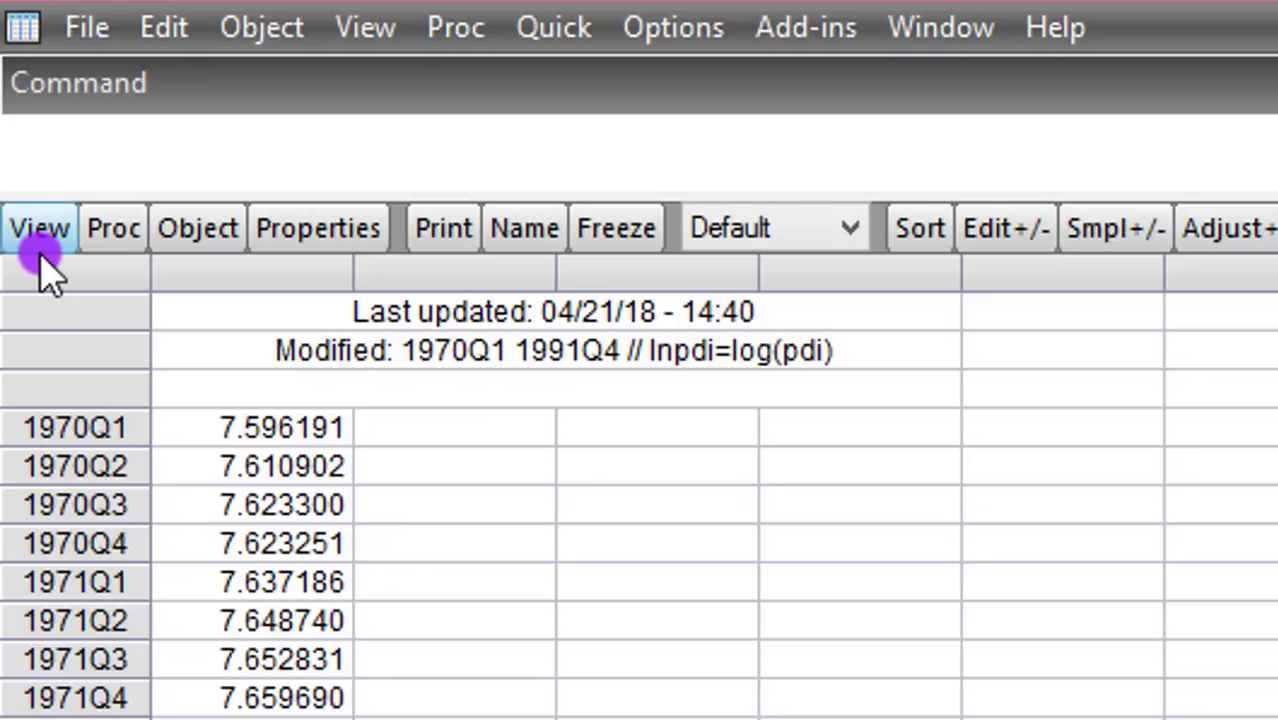
pyautogui.click(40, 230)
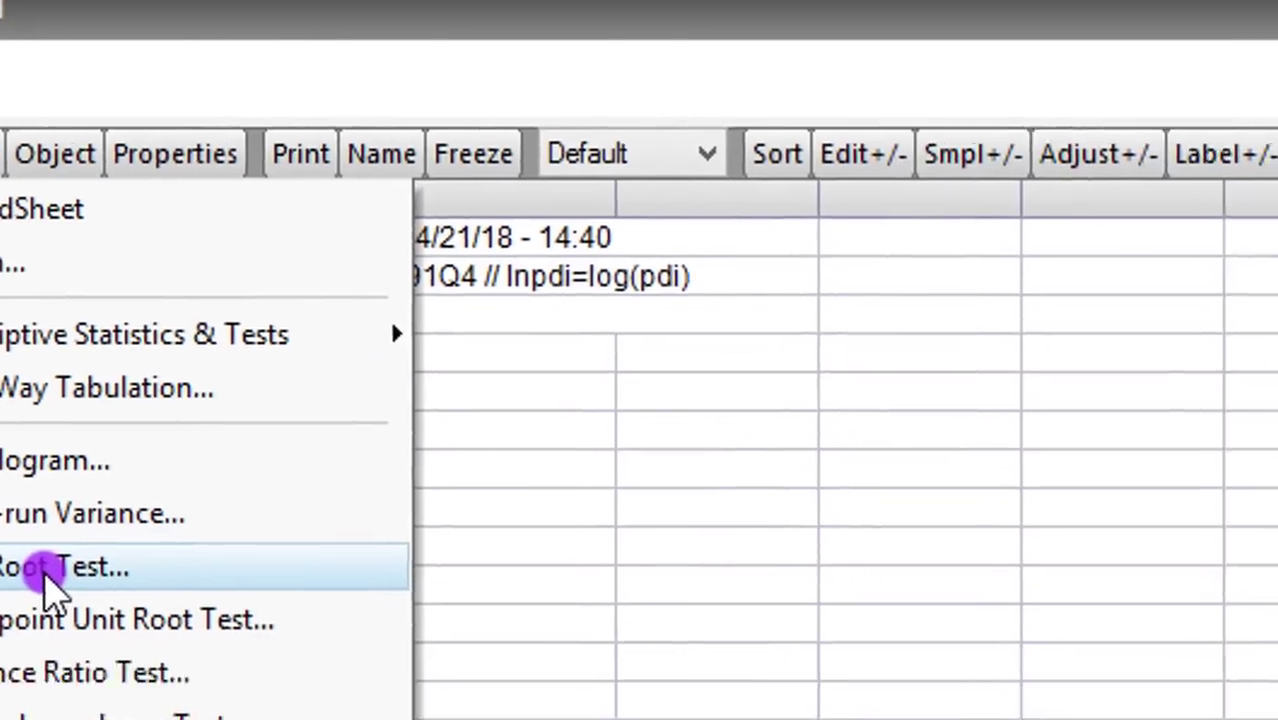
pyautogui.click(50, 567)
pyautogui.click(345, 328)
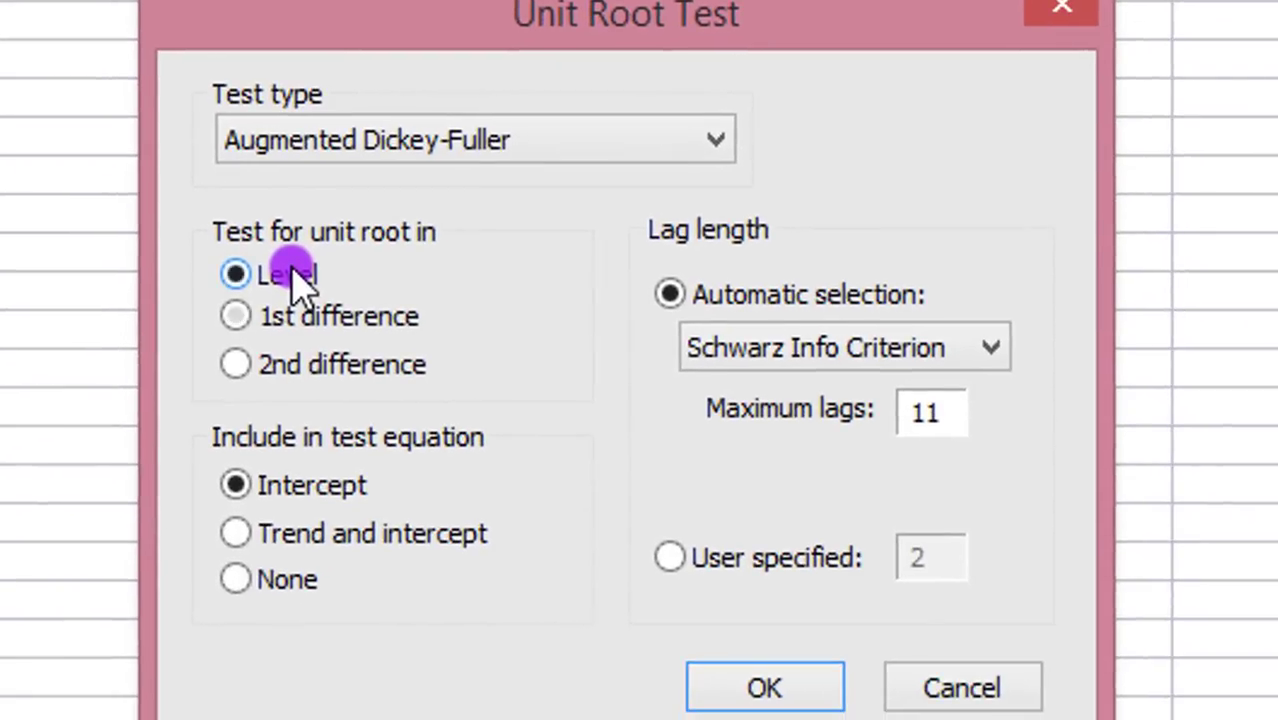
pyautogui.click(993, 348)
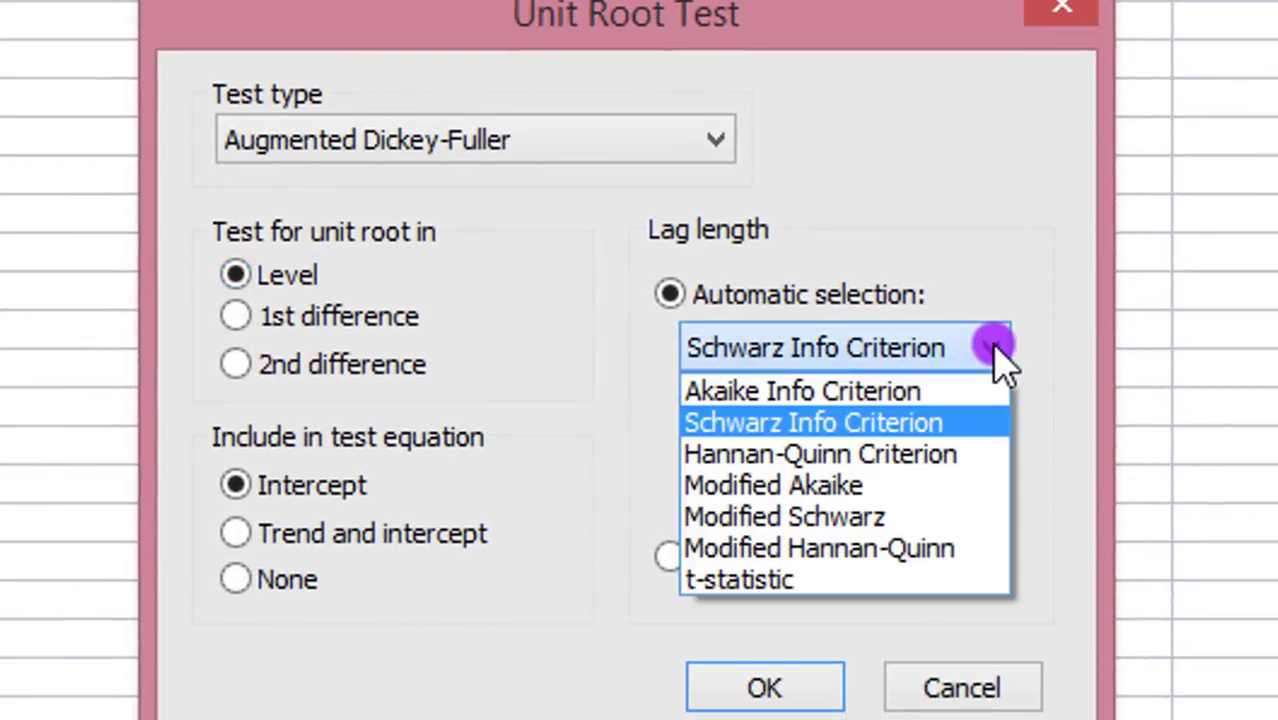
pyautogui.click(944, 392)
pyautogui.click(951, 410)
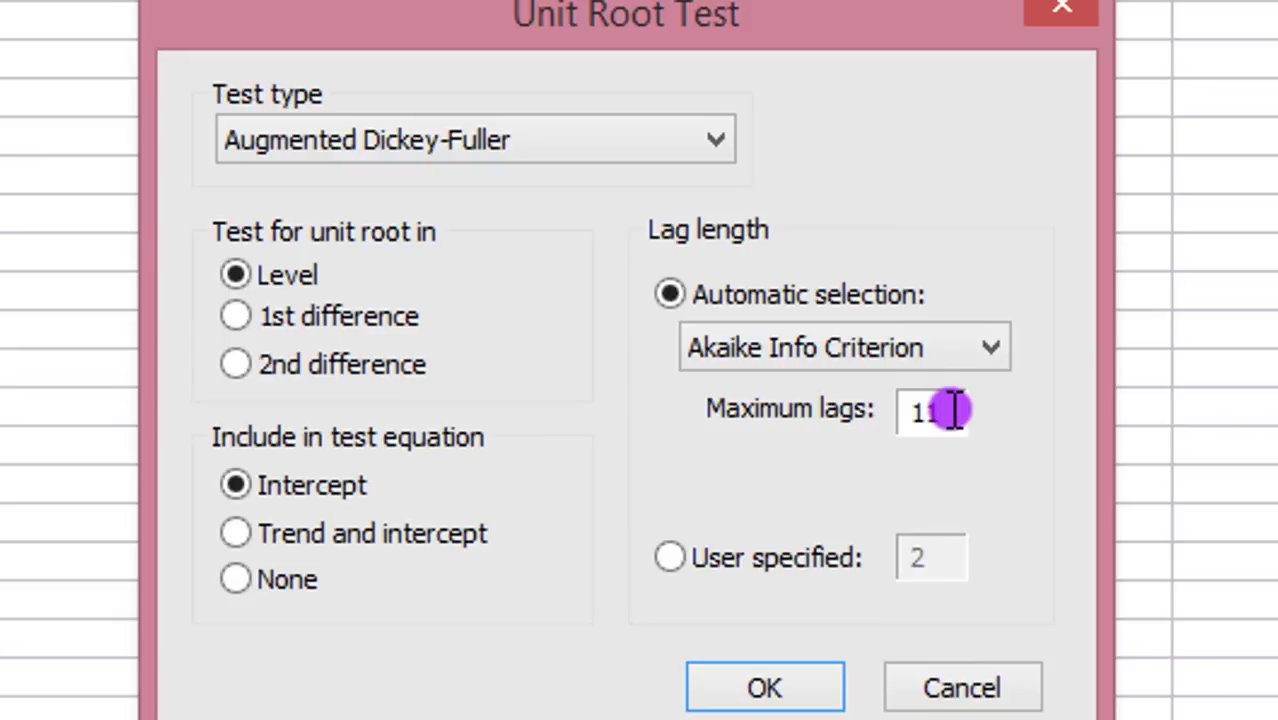
pyautogui.press('BackSpace')
pyautogui.press('BackSpace')
pyautogui.write('4')
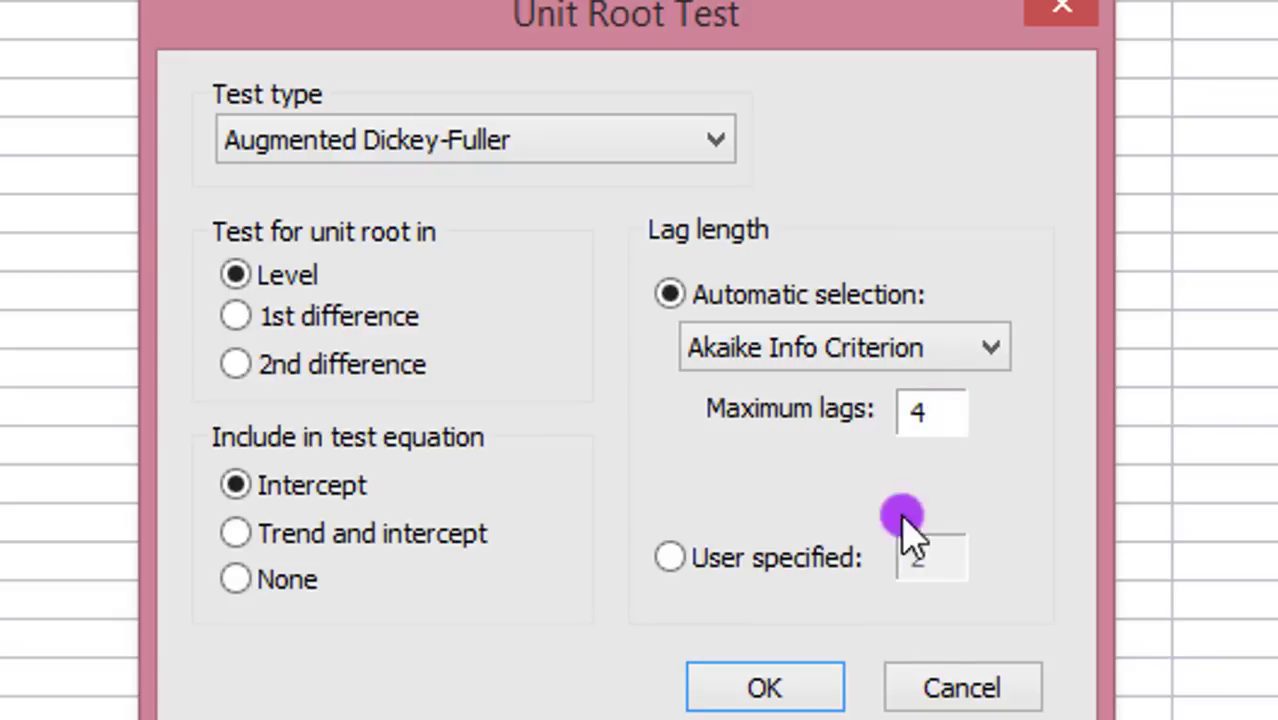
pyautogui.click(799, 688)
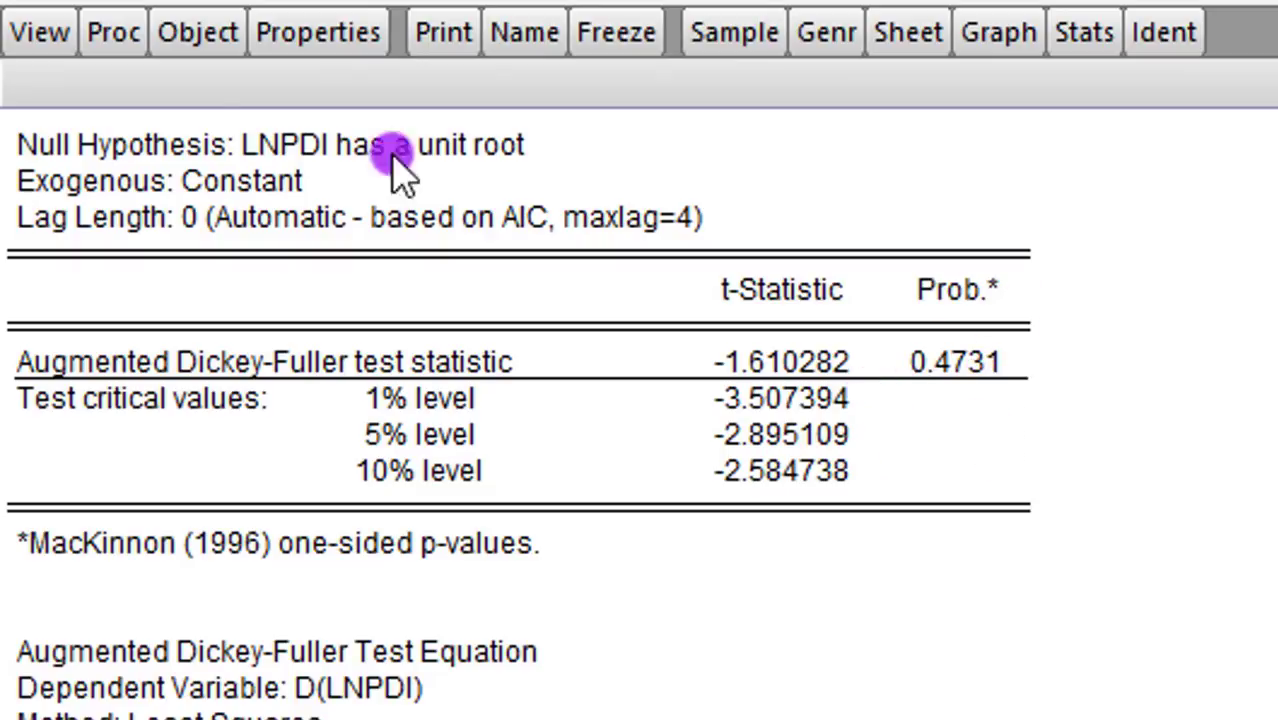
# - Rerun the ADF test on lnpdi in 1st differences, giving t = -9.680745, p = 0.0000
pyautogui.click(40, 32)
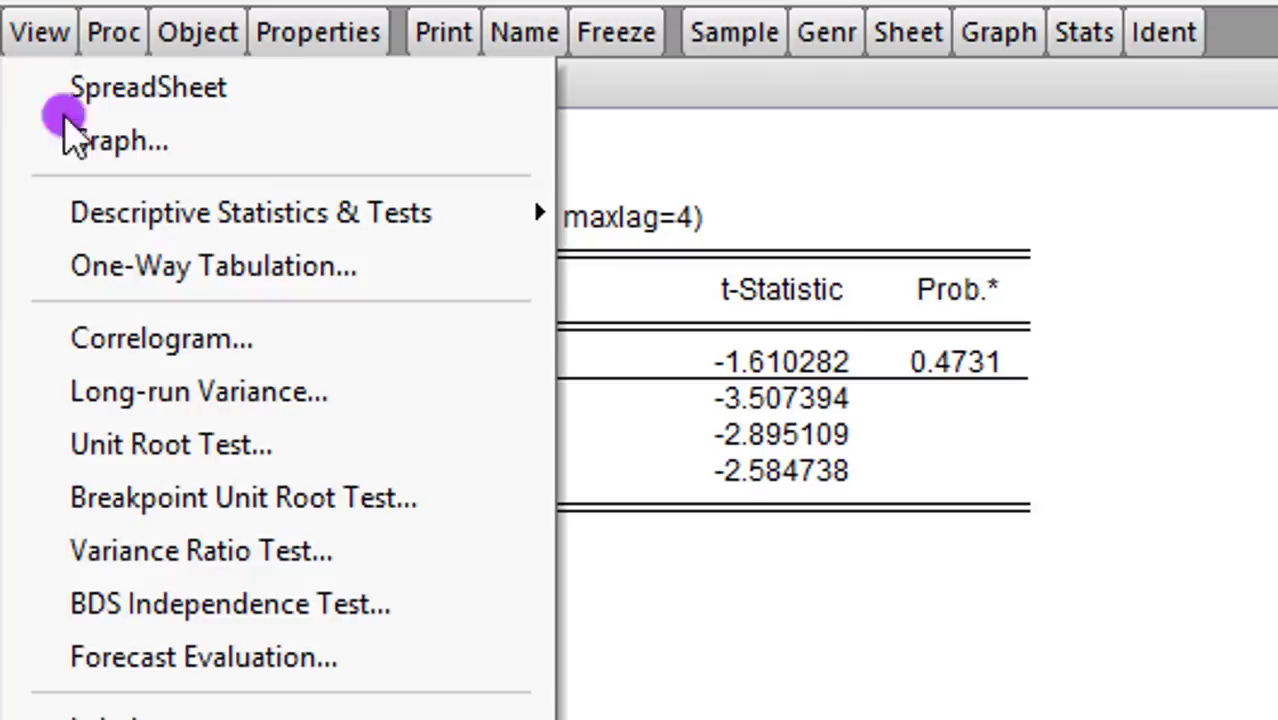
pyautogui.click(121, 443)
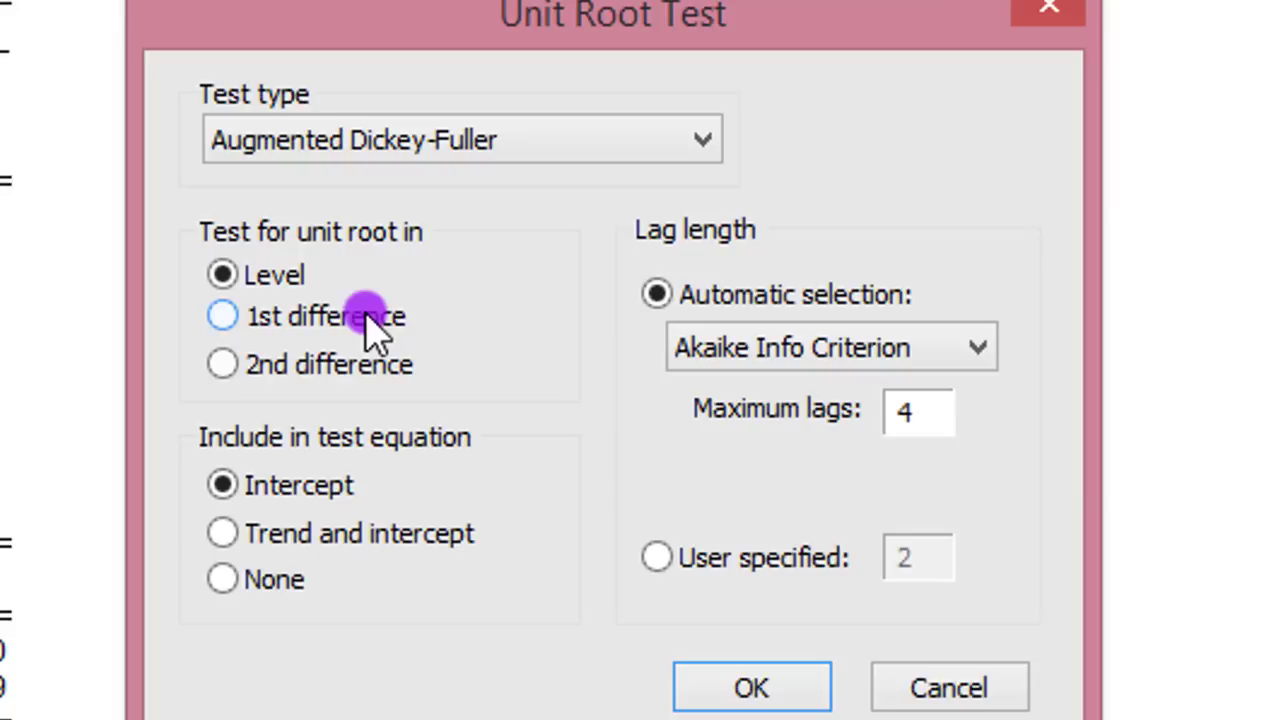
pyautogui.click(368, 316)
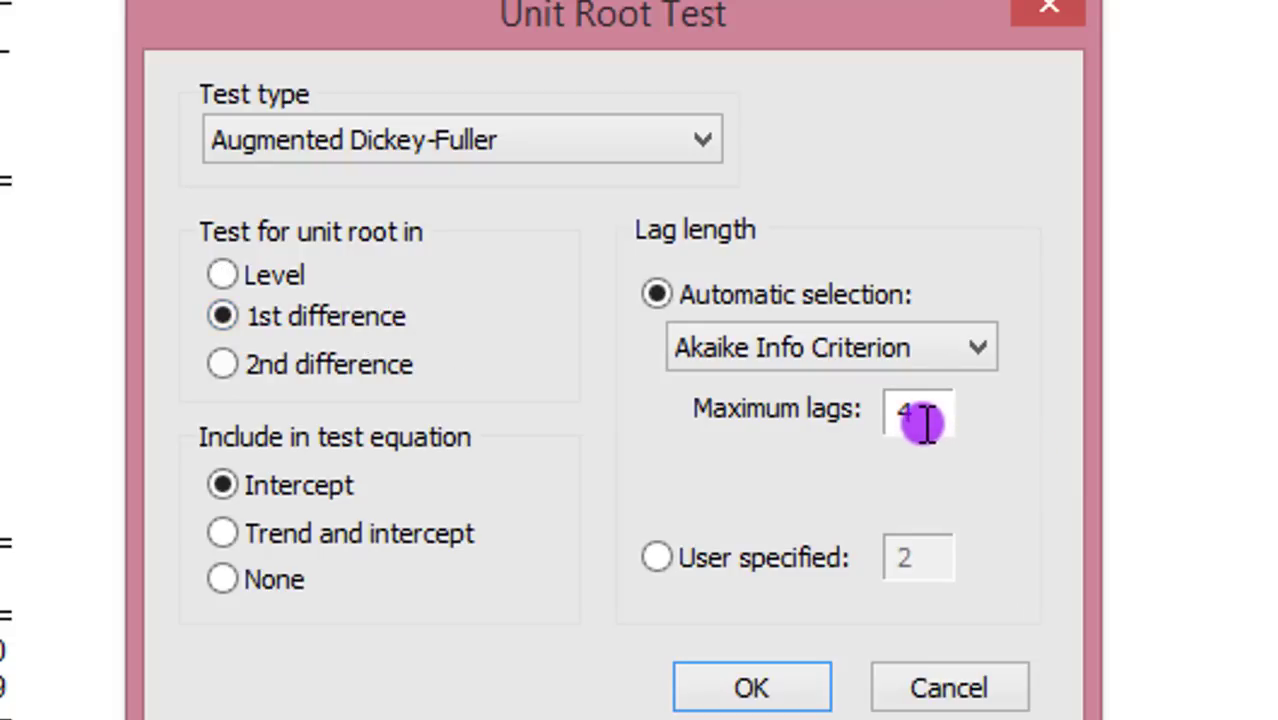
pyautogui.click(808, 686)
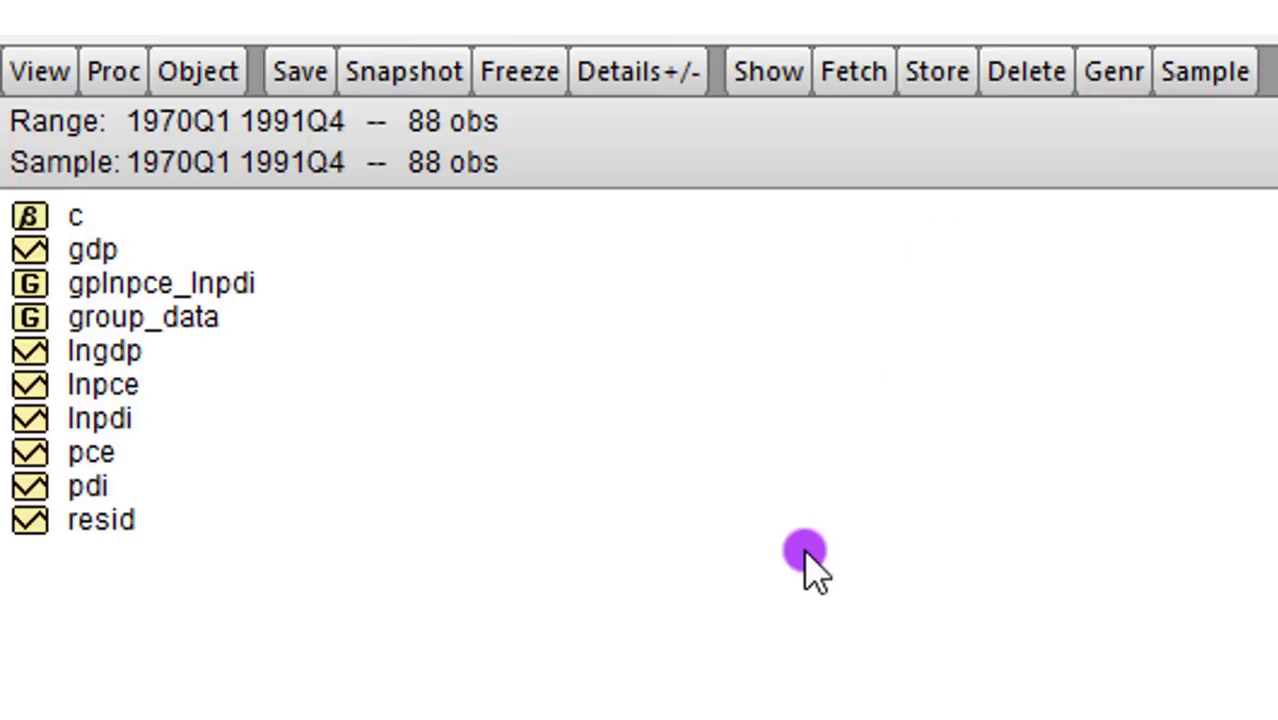
# - Open lnpce and run an ADF test in levels with Akaike Info Criterion, maximum 4 lags
pyautogui.doubleClick(100, 386)
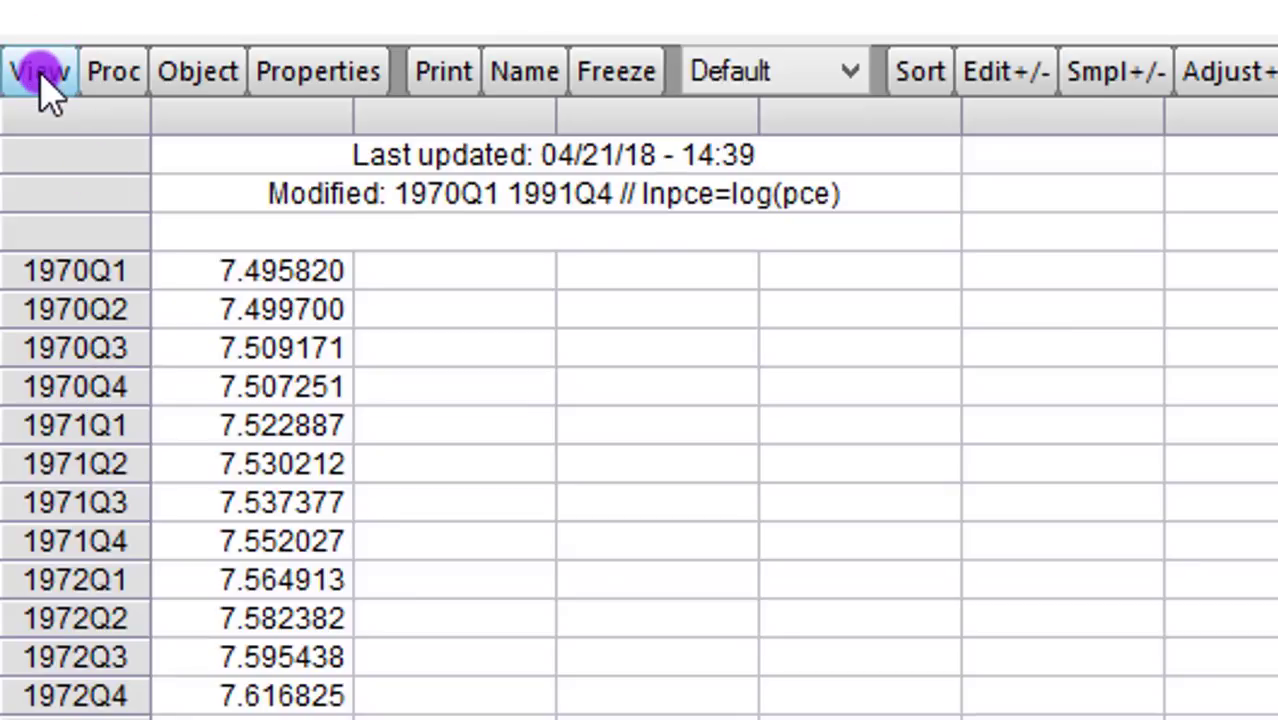
pyautogui.click(42, 74)
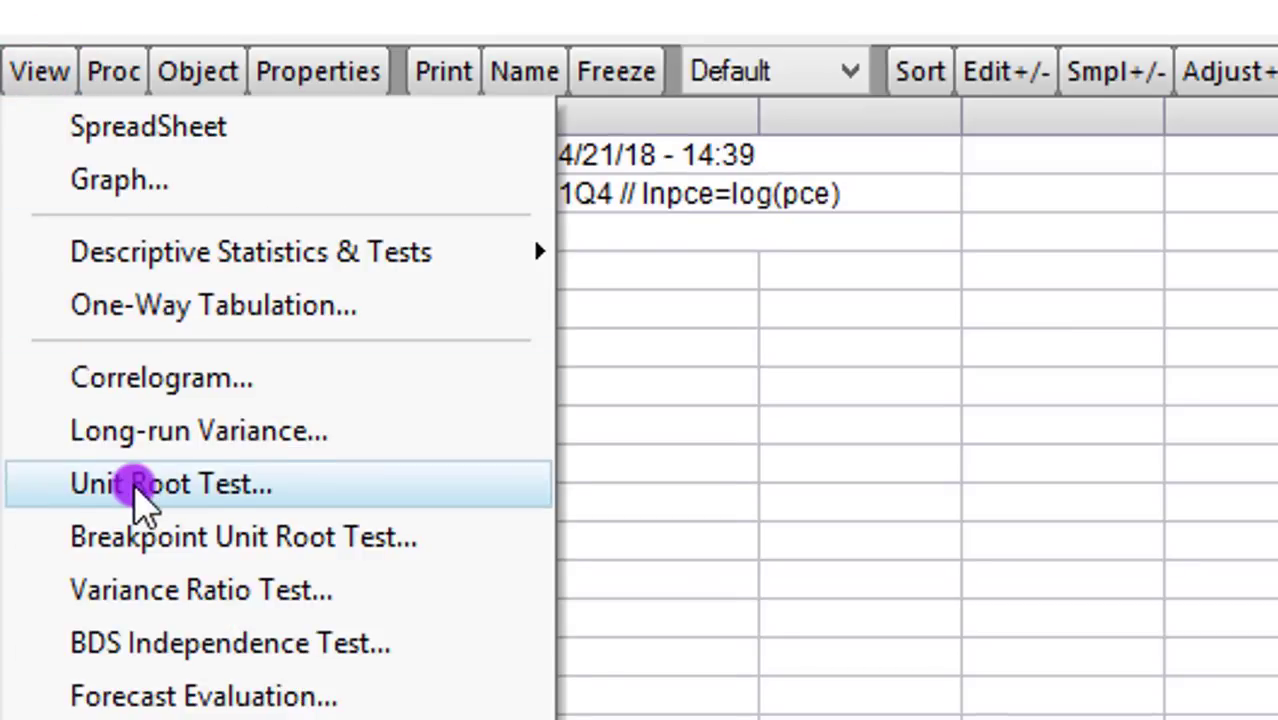
pyautogui.click(143, 497)
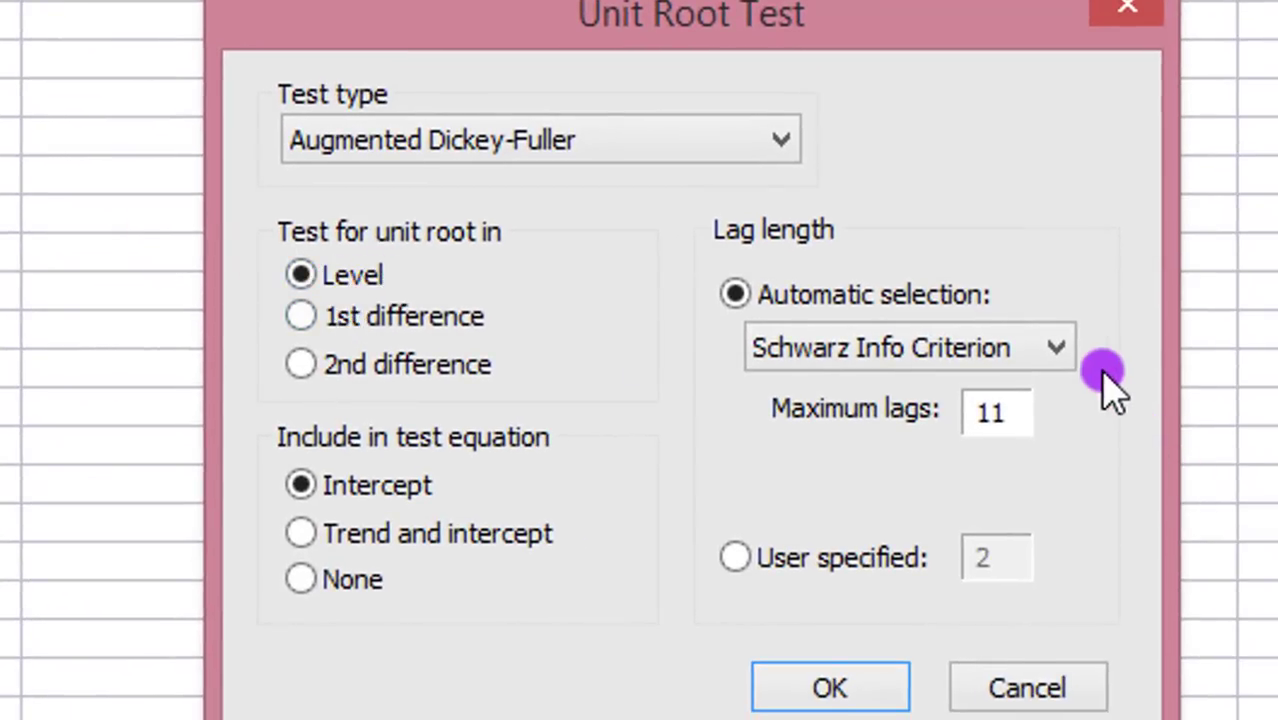
pyautogui.click(1058, 346)
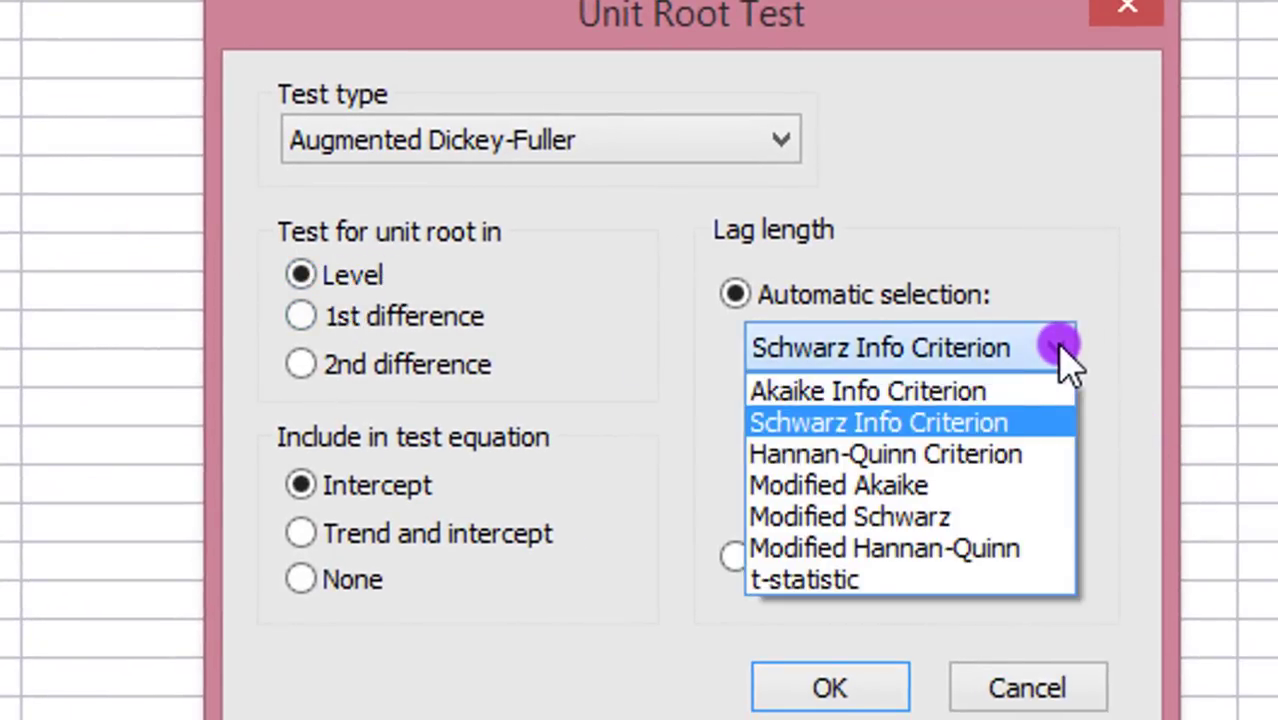
pyautogui.click(973, 391)
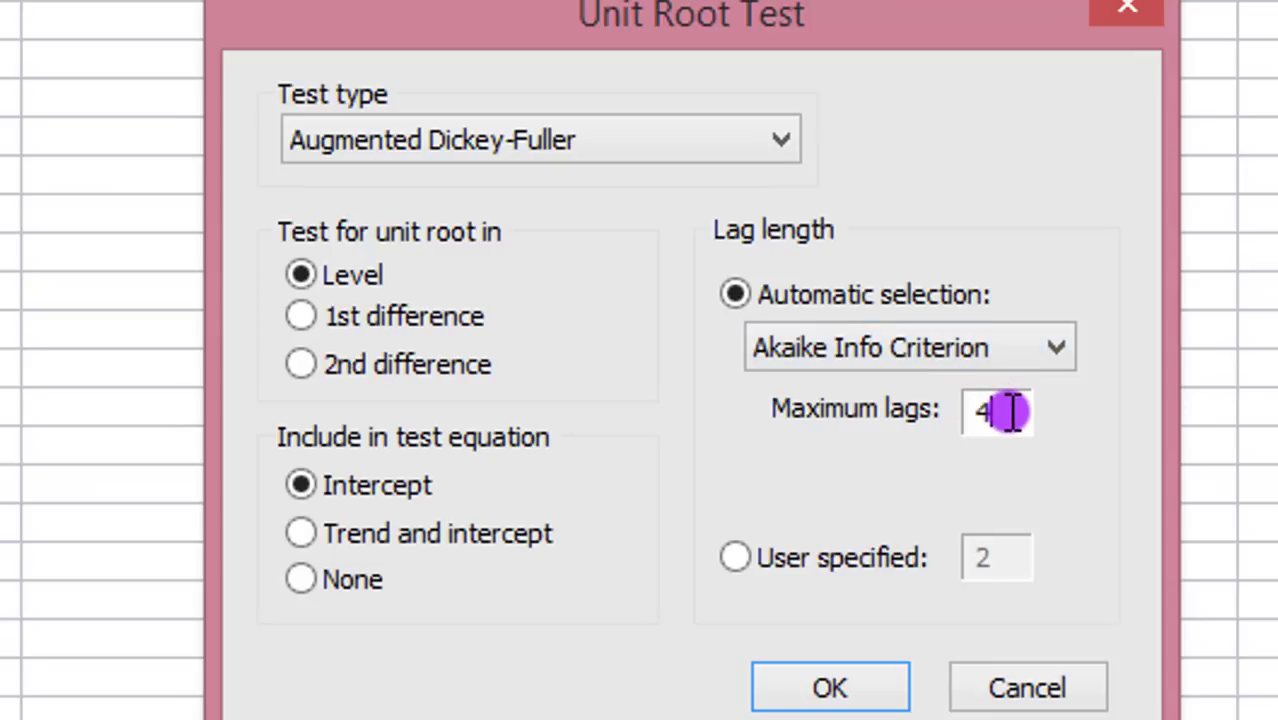
pyautogui.click(856, 685)
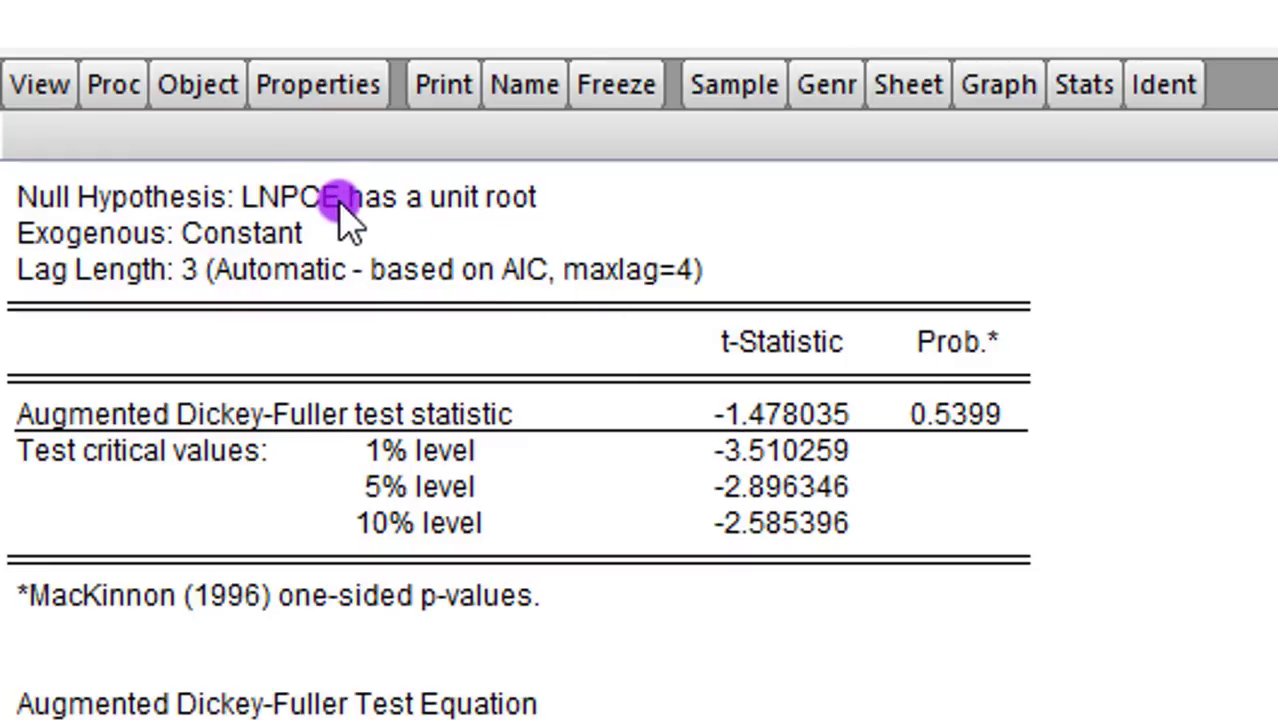
# - Rerun the ADF test on lnpce in 1st differences, giving t = -3.288906, p = 0.0185
pyautogui.click(25, 84)
pyautogui.click(137, 494)
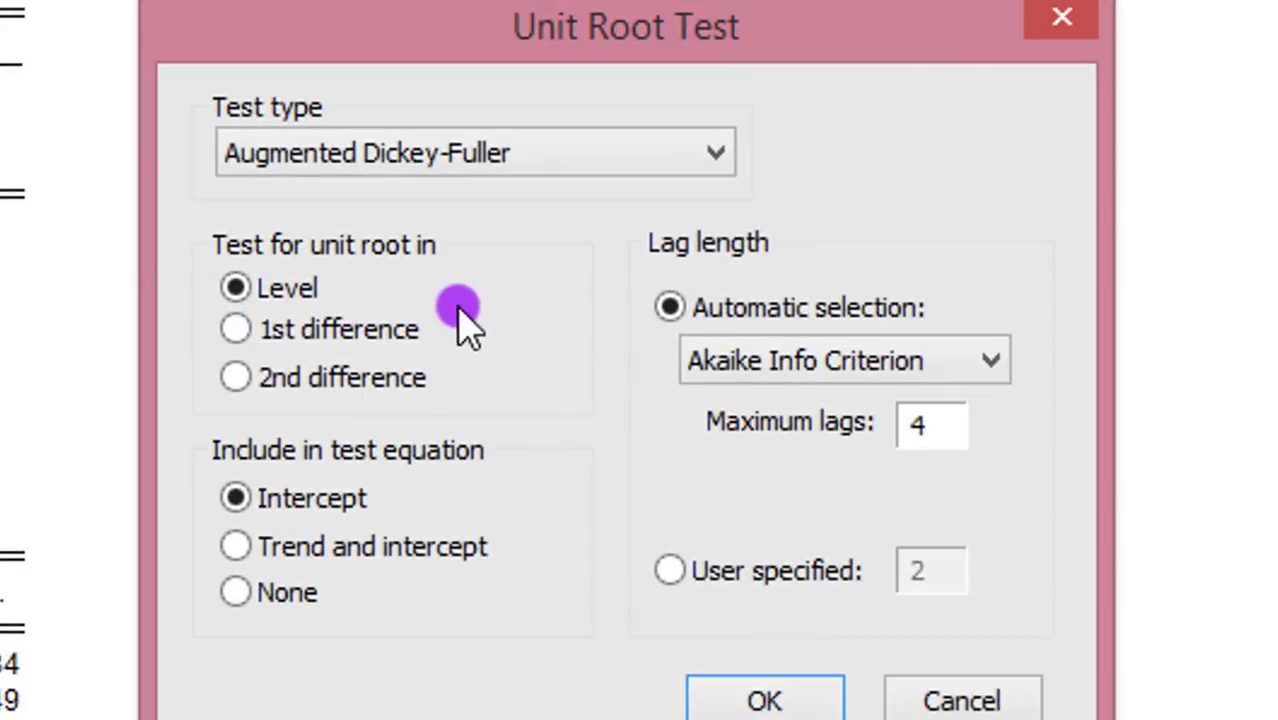
pyautogui.click(238, 329)
pyautogui.click(810, 703)
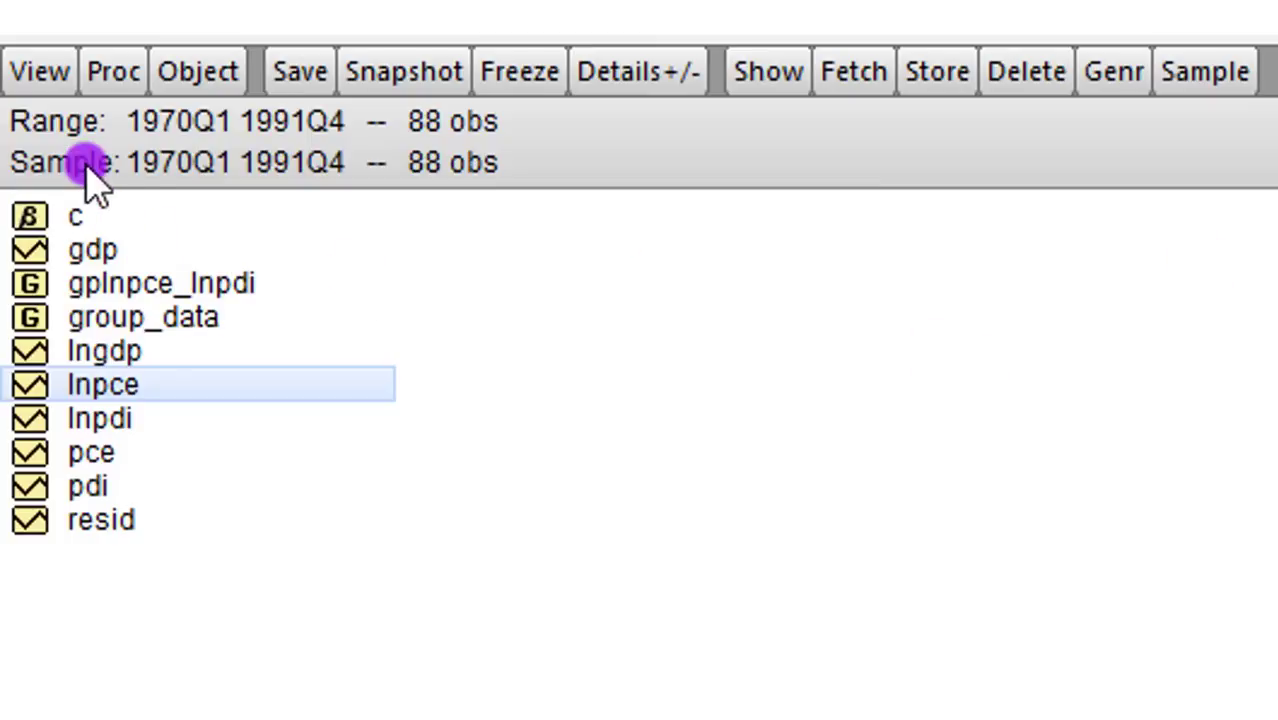
# - Open lngdp and run an ADF test in levels with Akaike selection, maximum lags 4
pyautogui.doubleClick(130, 352)
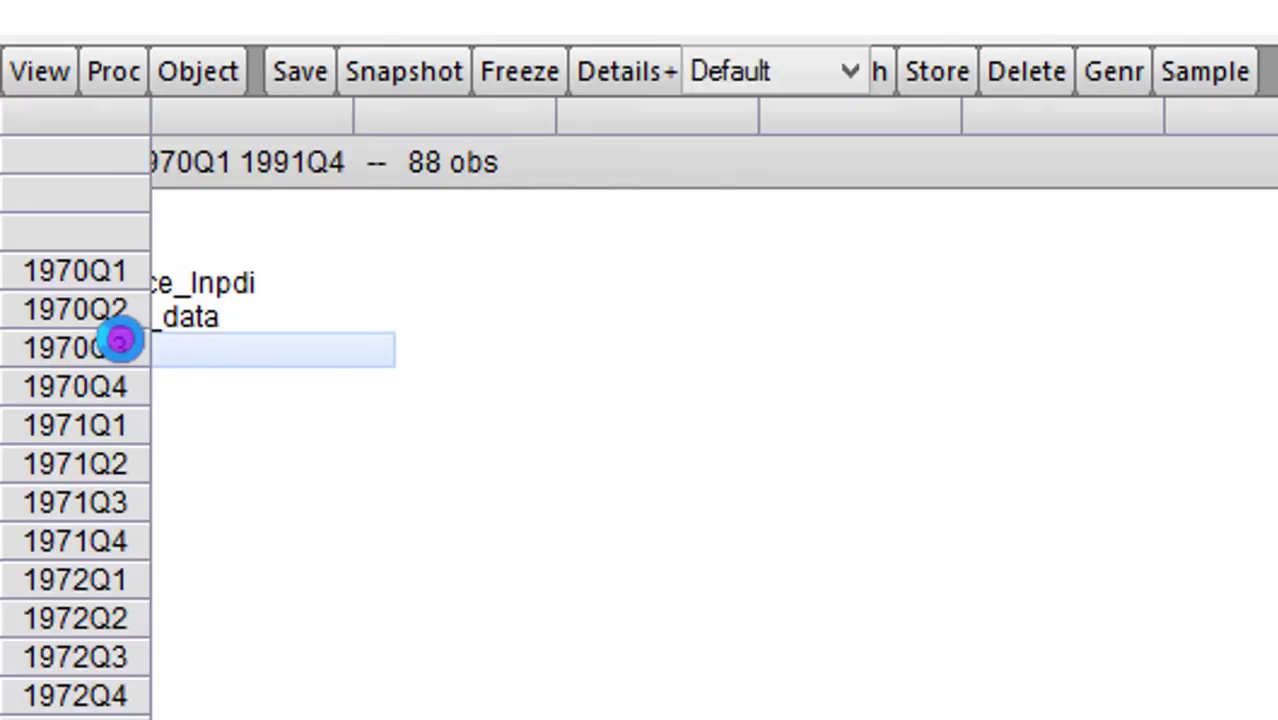
pyautogui.click(30, 78)
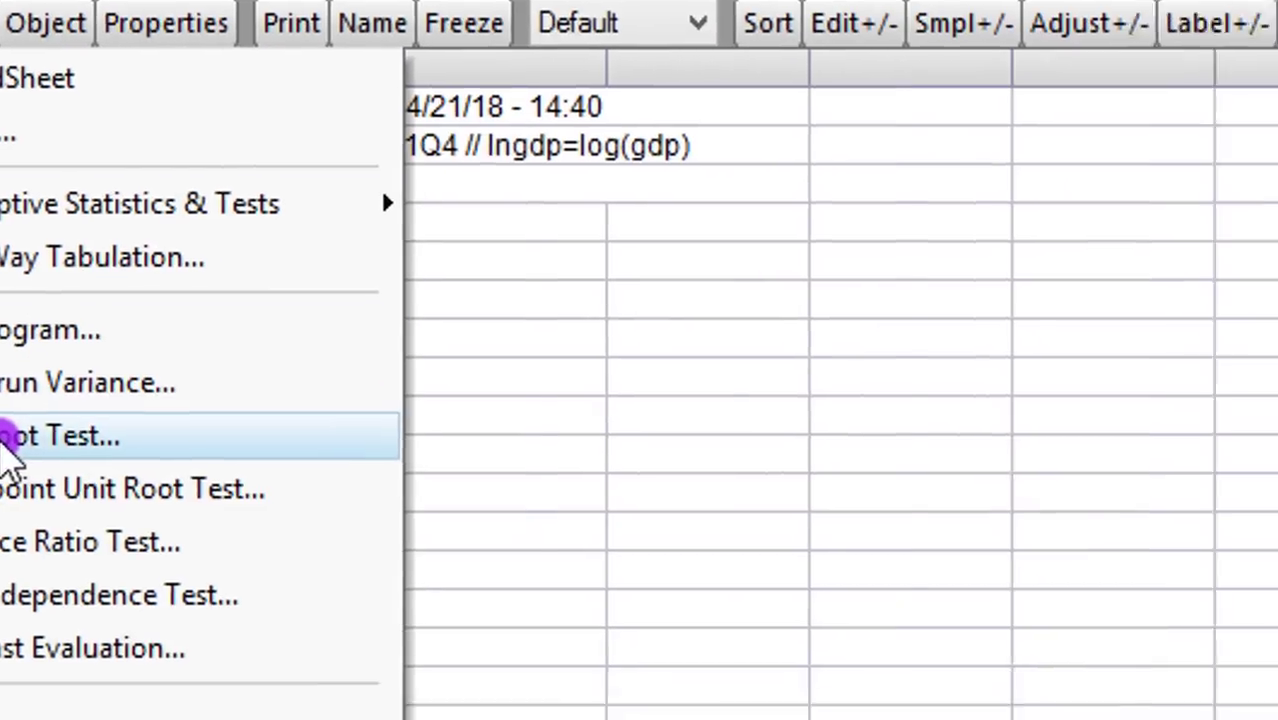
pyautogui.click(168, 483)
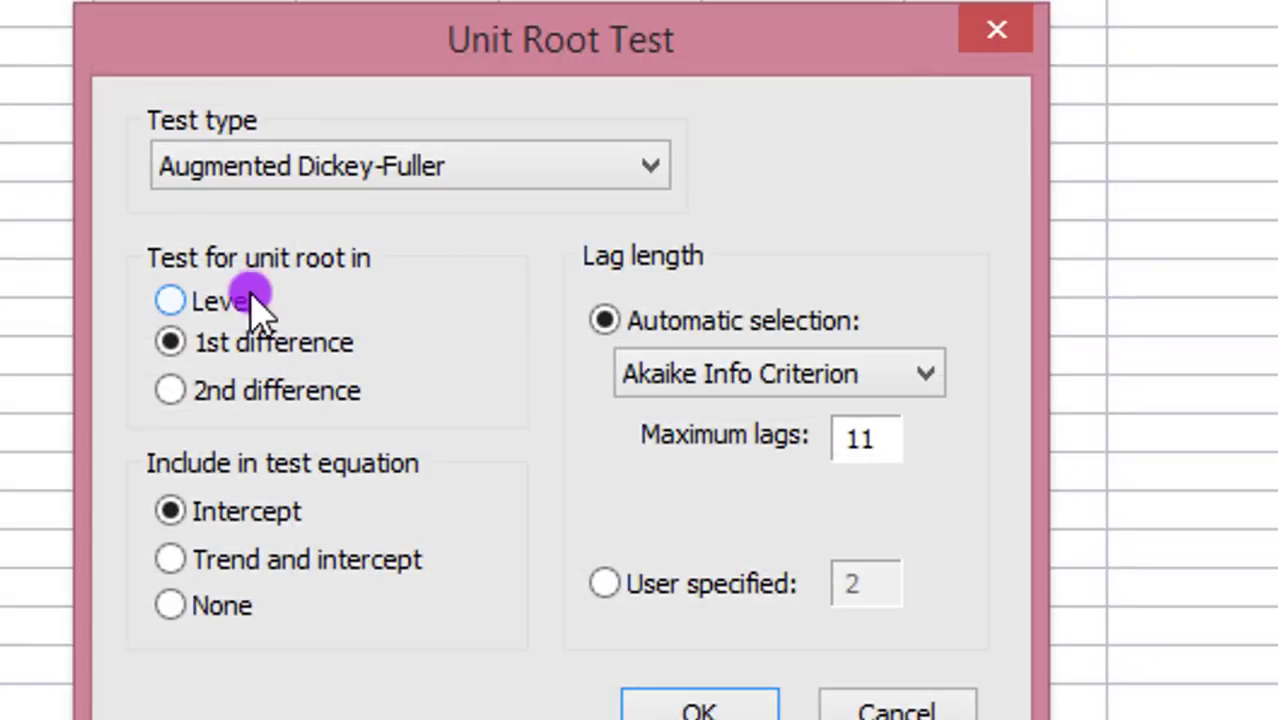
pyautogui.click(240, 290)
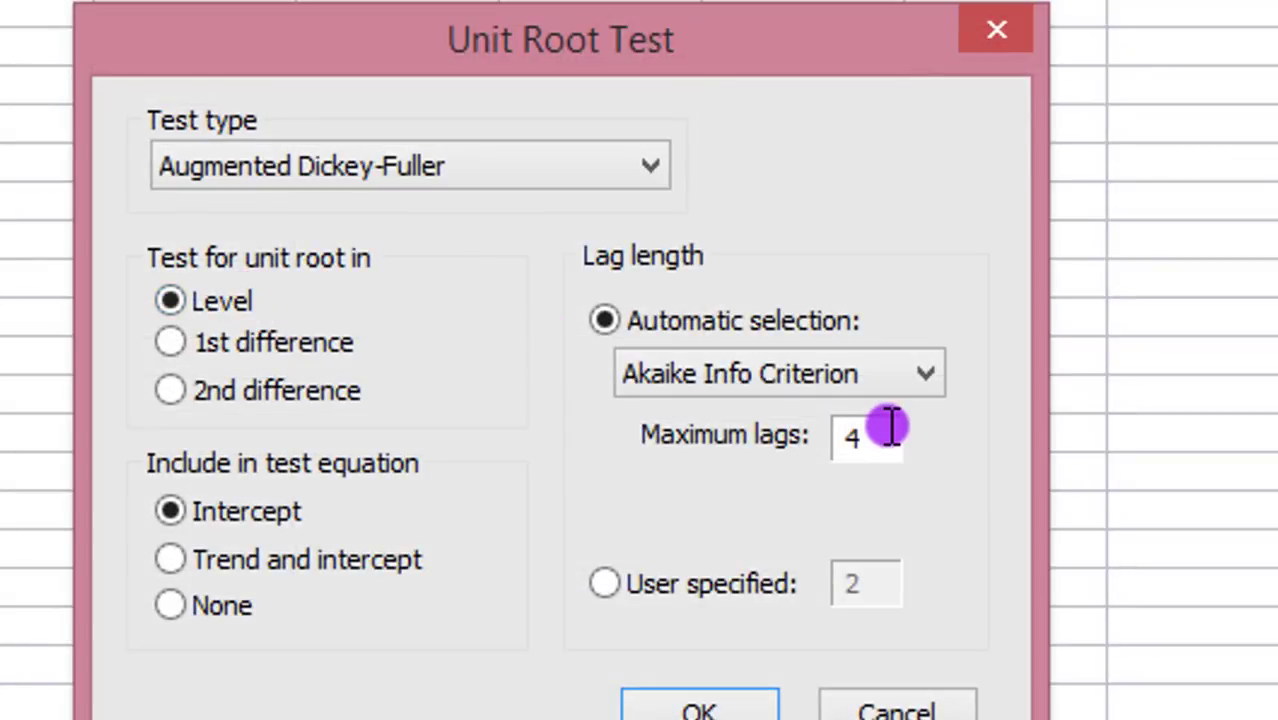
pyautogui.click(890, 428)
pyautogui.write('4')
pyautogui.click(699, 708)
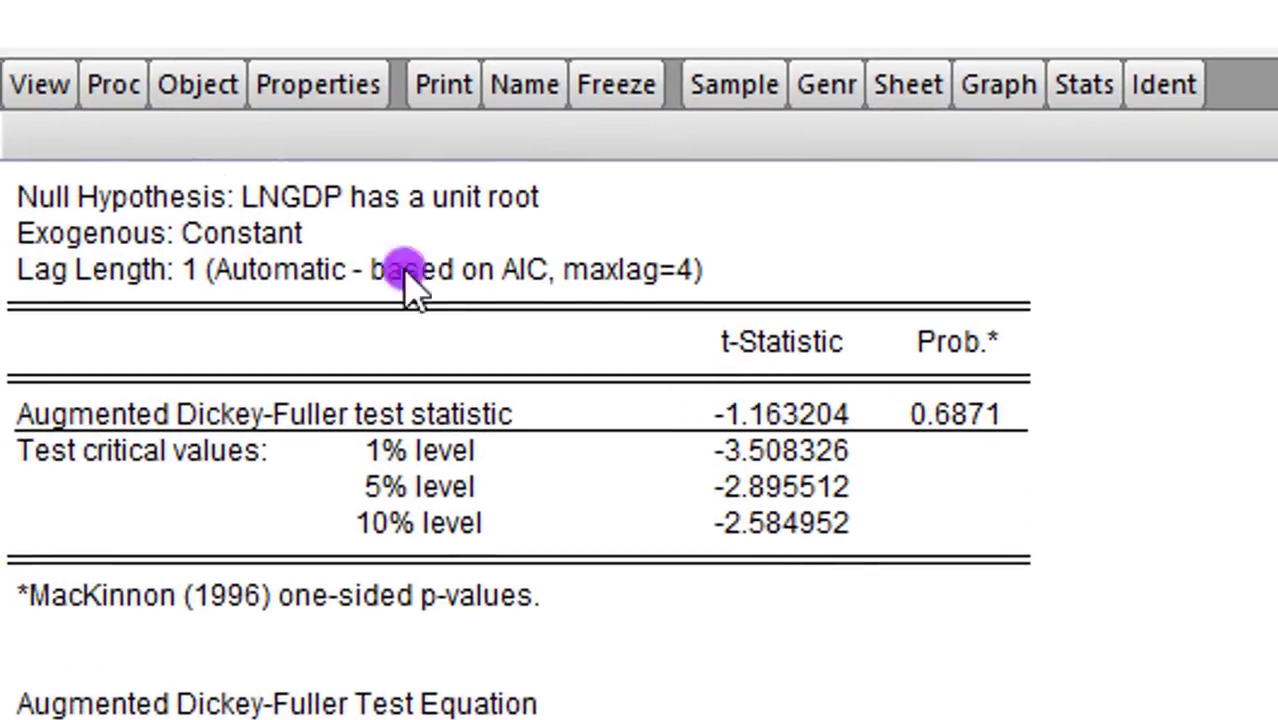
# - Test lngdp in 1st differences (t = -6.928845, p = 0.0000), then return to the workfile
pyautogui.click(44, 84)
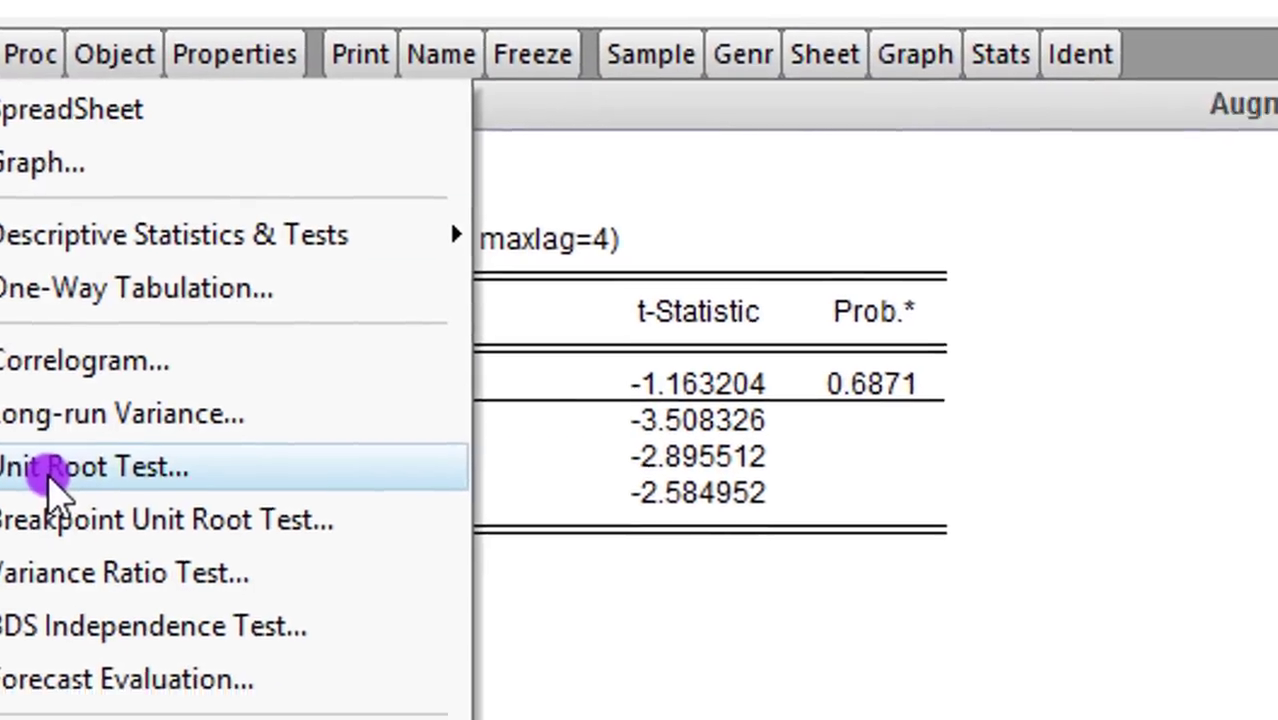
pyautogui.click(132, 500)
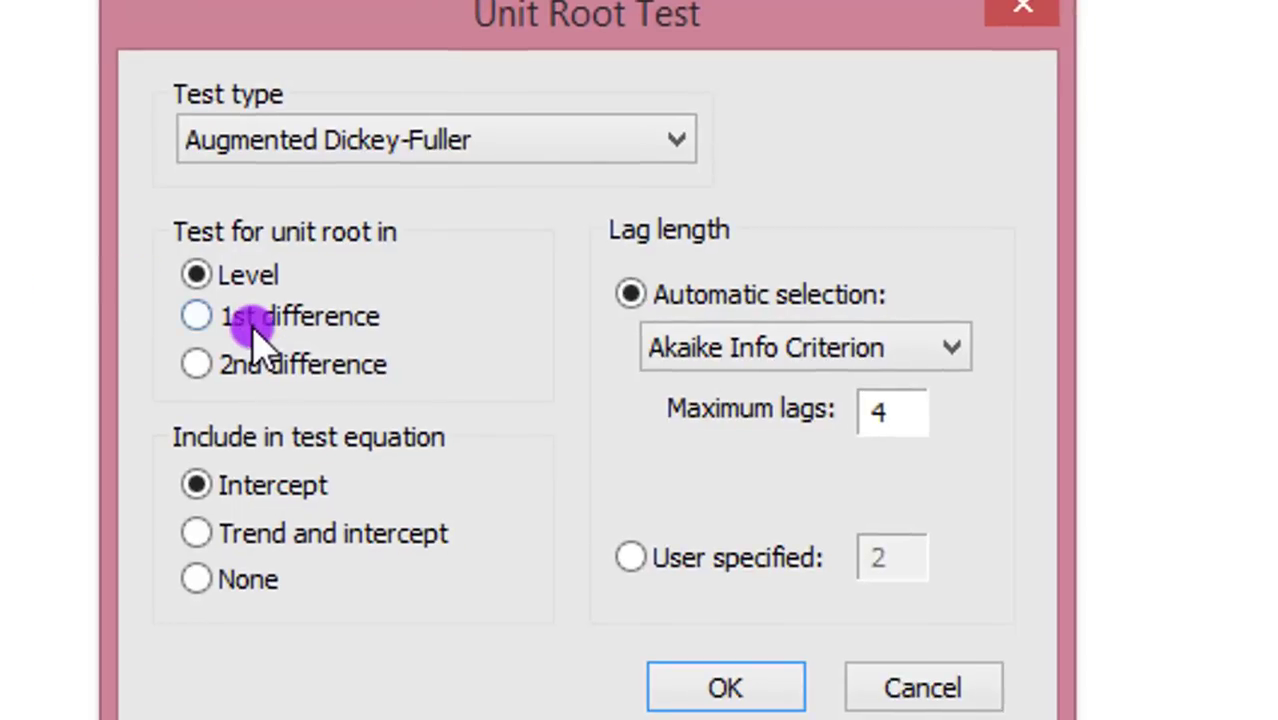
pyautogui.click(253, 322)
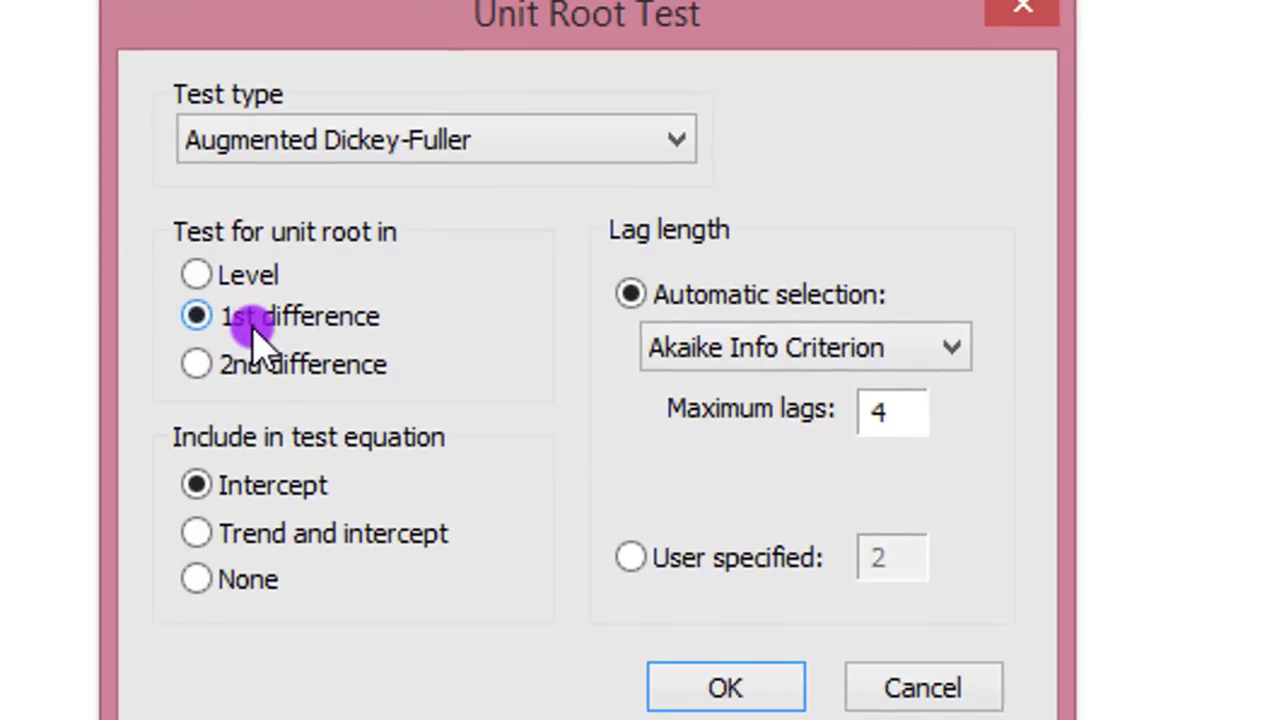
pyautogui.click(770, 688)
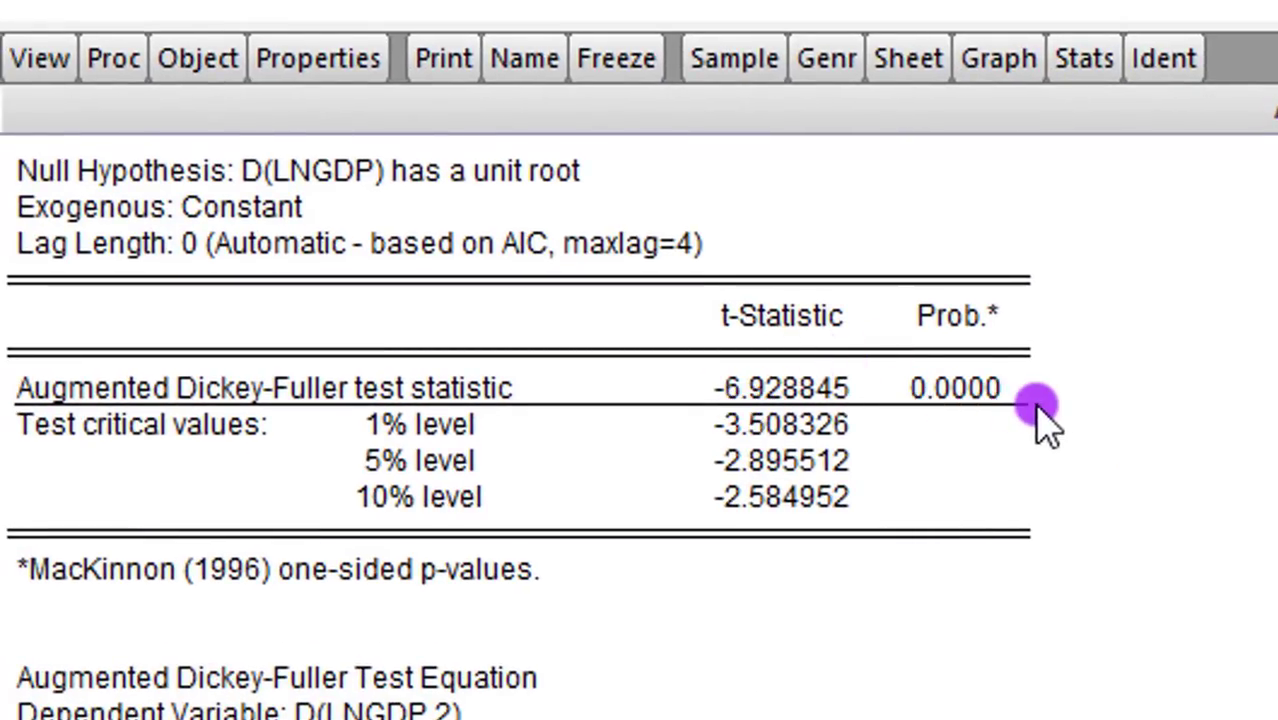
pyautogui.click(1276, 420)
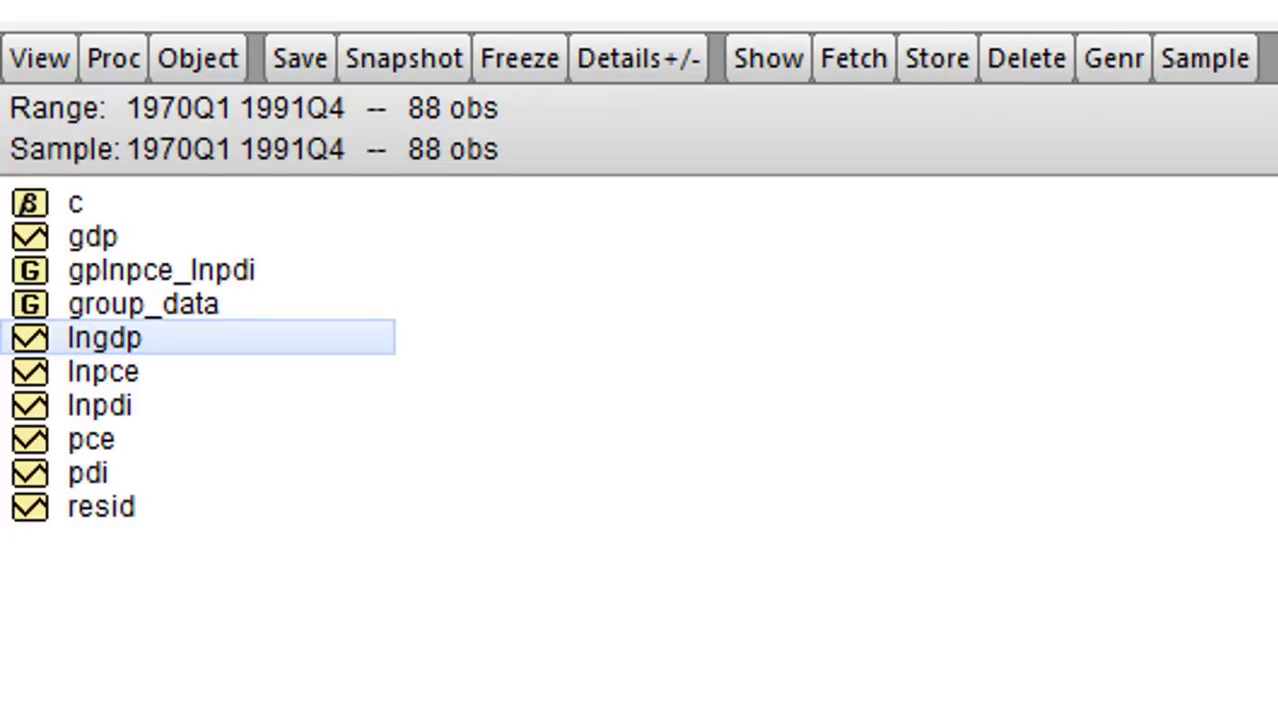
# - Select lnpdi, lnpce and lngdp and estimate them as a VAR with lags 1 4
pyautogui.click(100, 412)
pyautogui.keyDown('ctrl'); pyautogui.click(95, 365); pyautogui.keyUp('ctrl')
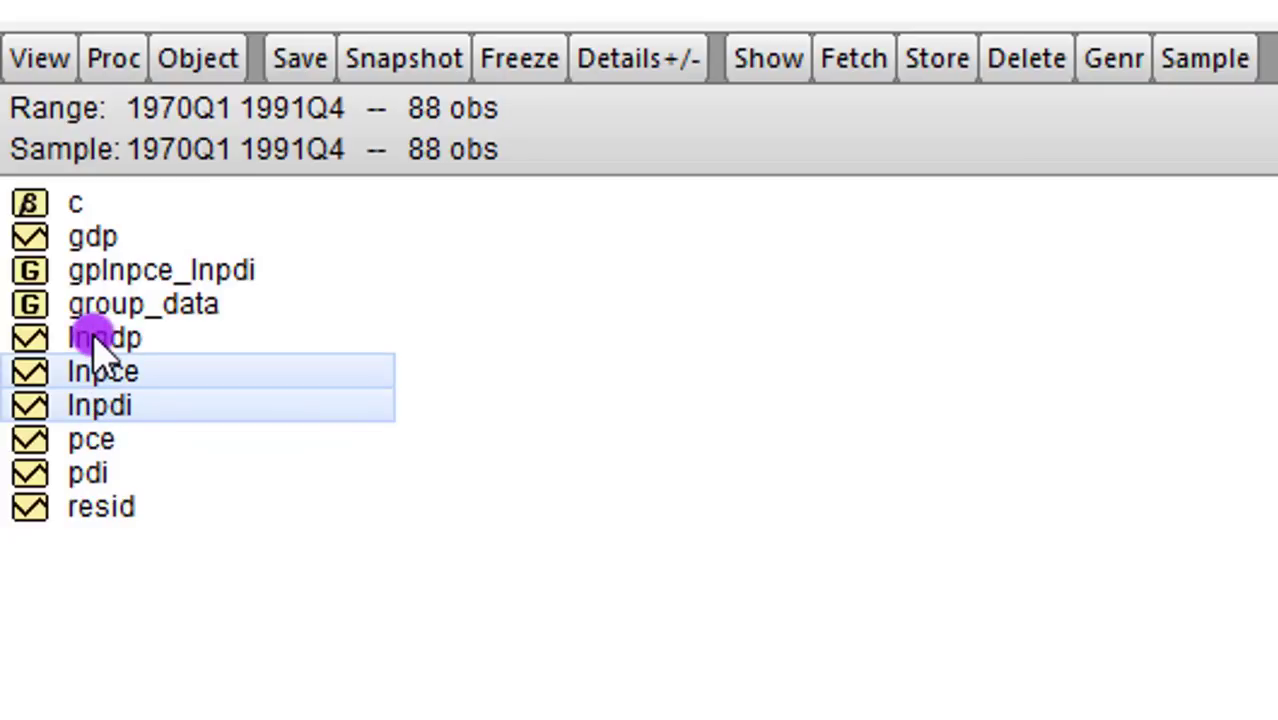
pyautogui.keyDown('ctrl'); pyautogui.click(95, 336); pyautogui.keyUp('ctrl')
pyautogui.rightClick(186, 336)
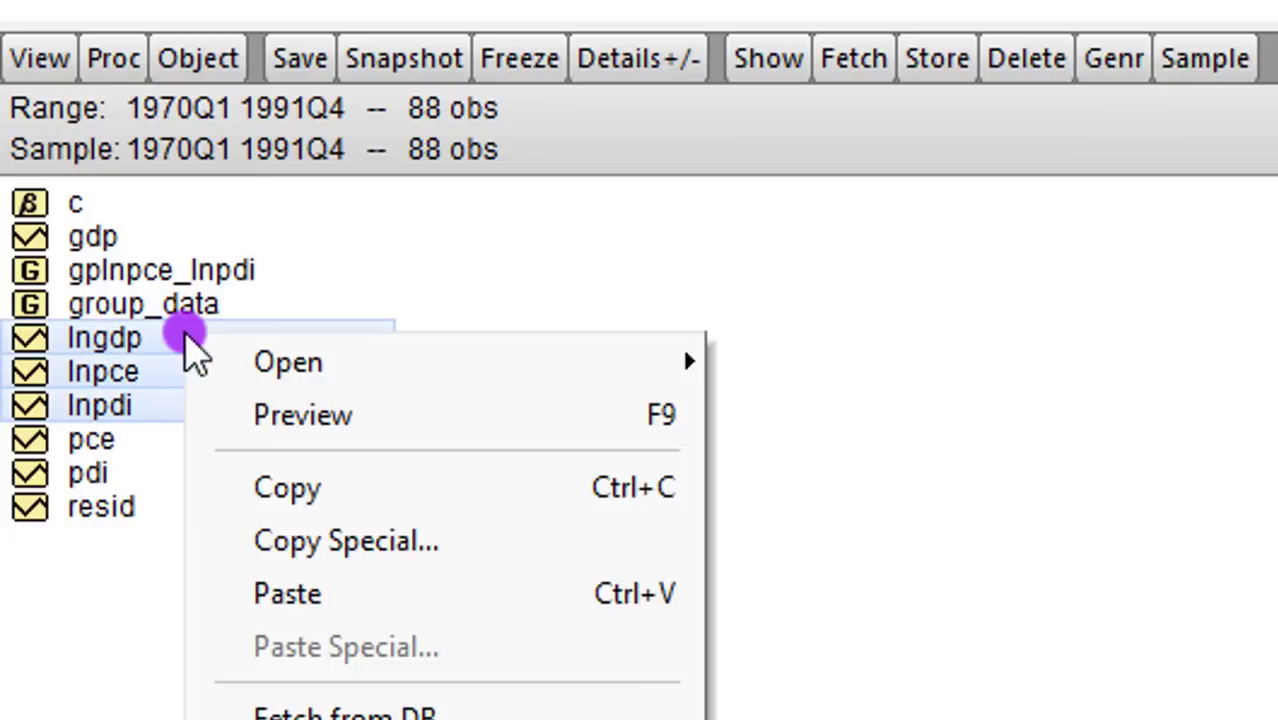
pyautogui.moveTo(332, 360)
pyautogui.click(835, 516)
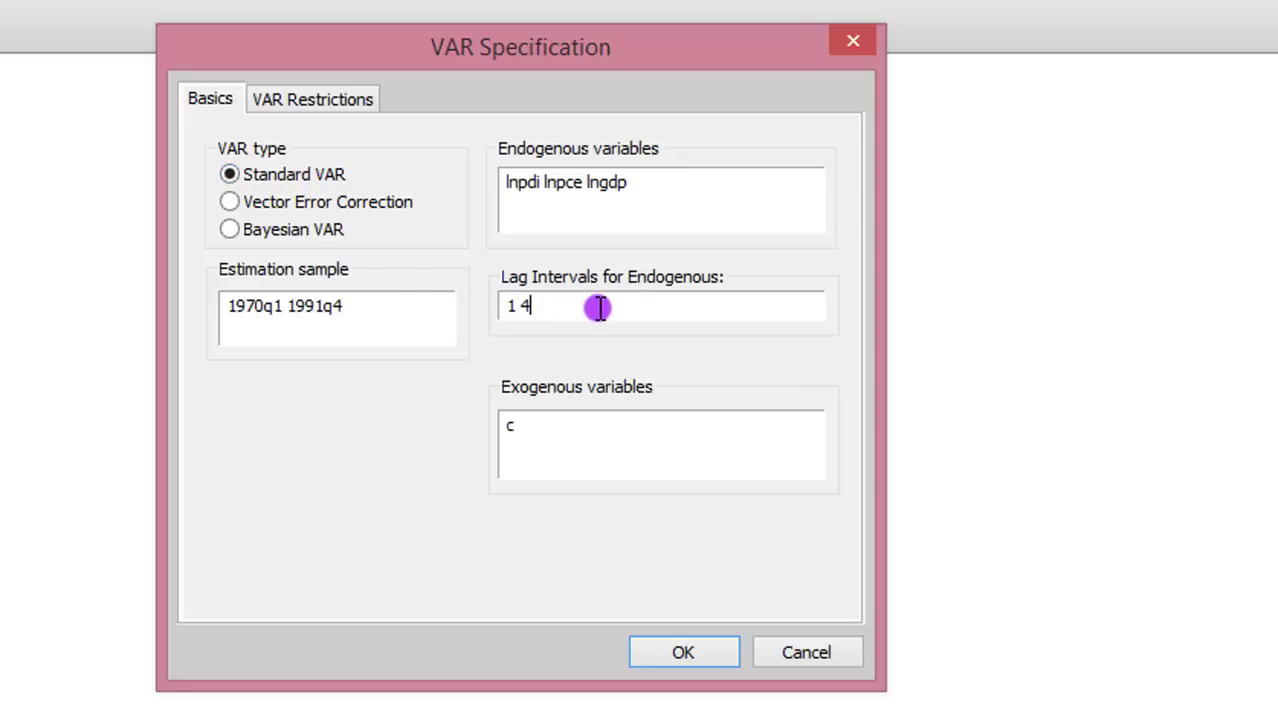
pyautogui.click(673, 651)
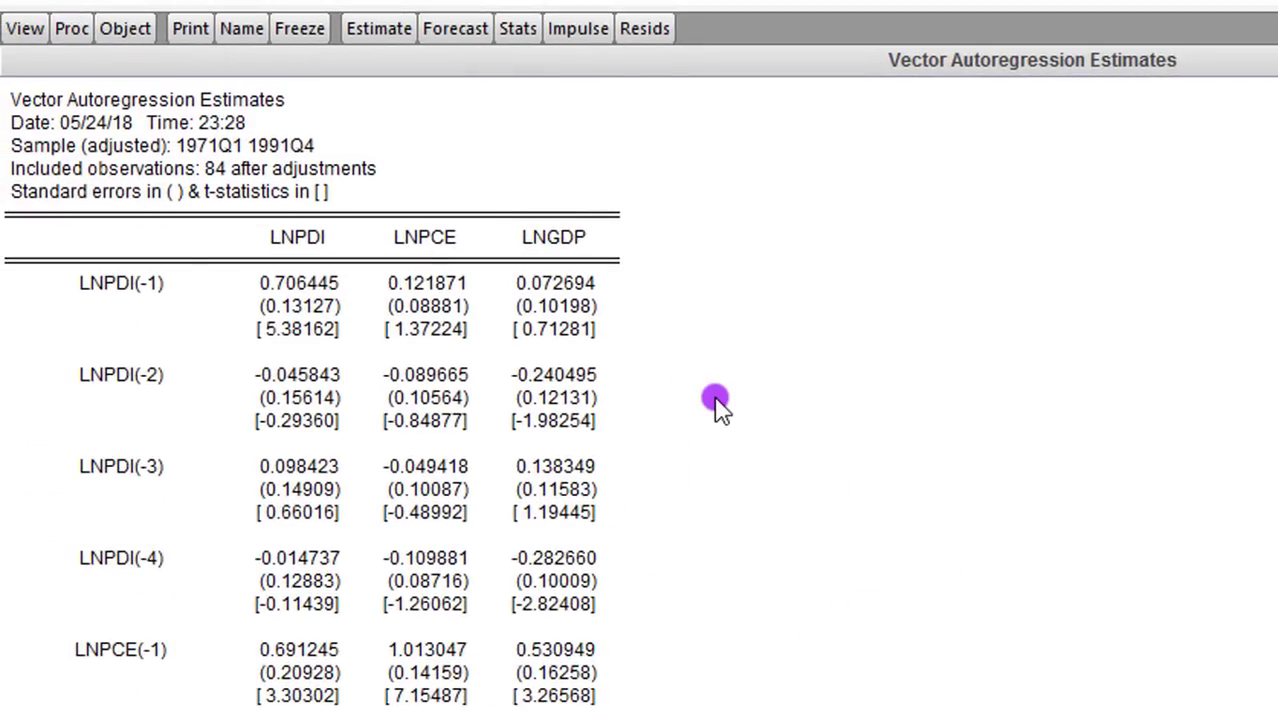
# - Open the VAR's Lag Structure > Lag Length Criteria specification
pyautogui.click(40, 30)
pyautogui.moveTo(168, 290)
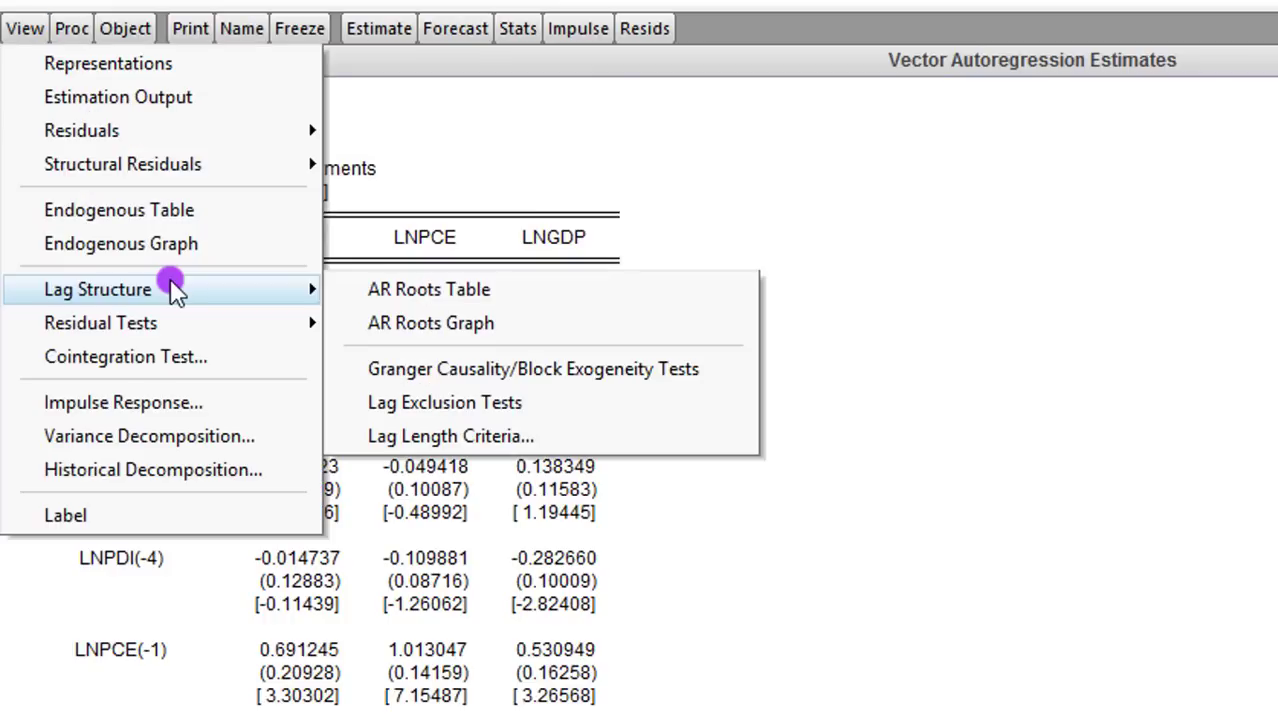
pyautogui.click(540, 436)
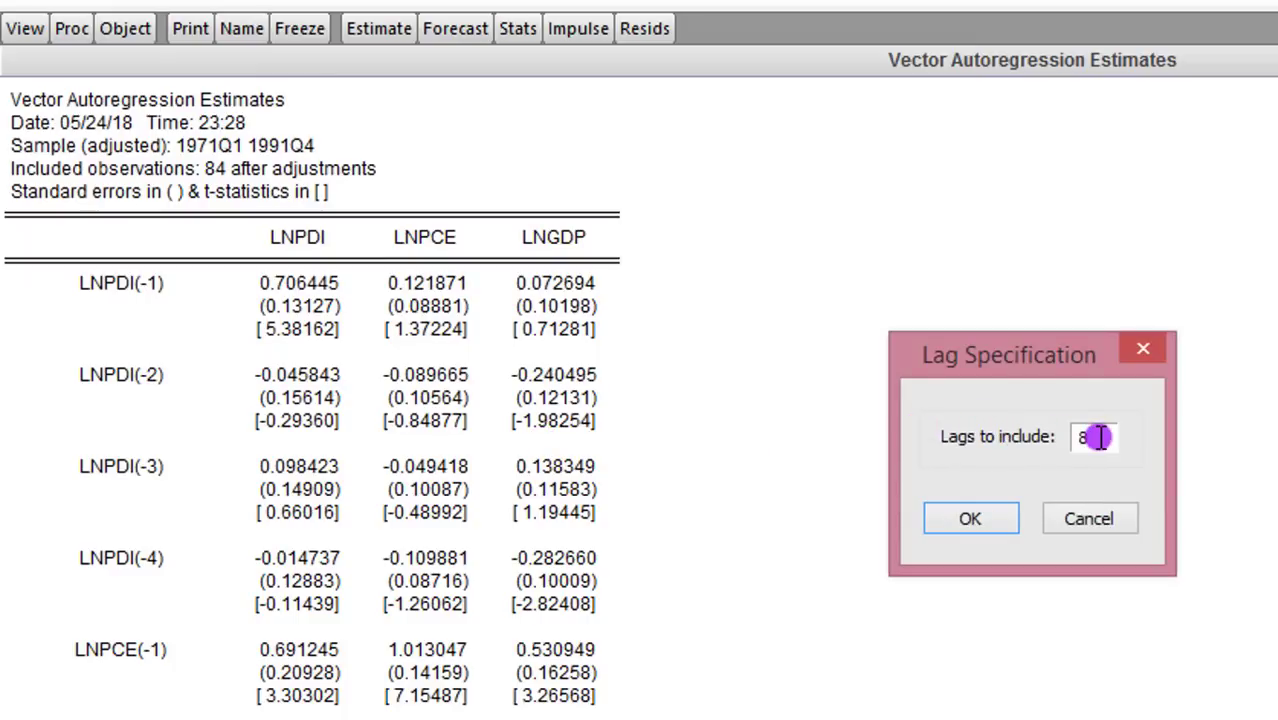
# - Compute the lag order selection table, which picks 2 lags by LR, FPE, AIC and HQ
pyautogui.click(960, 525)
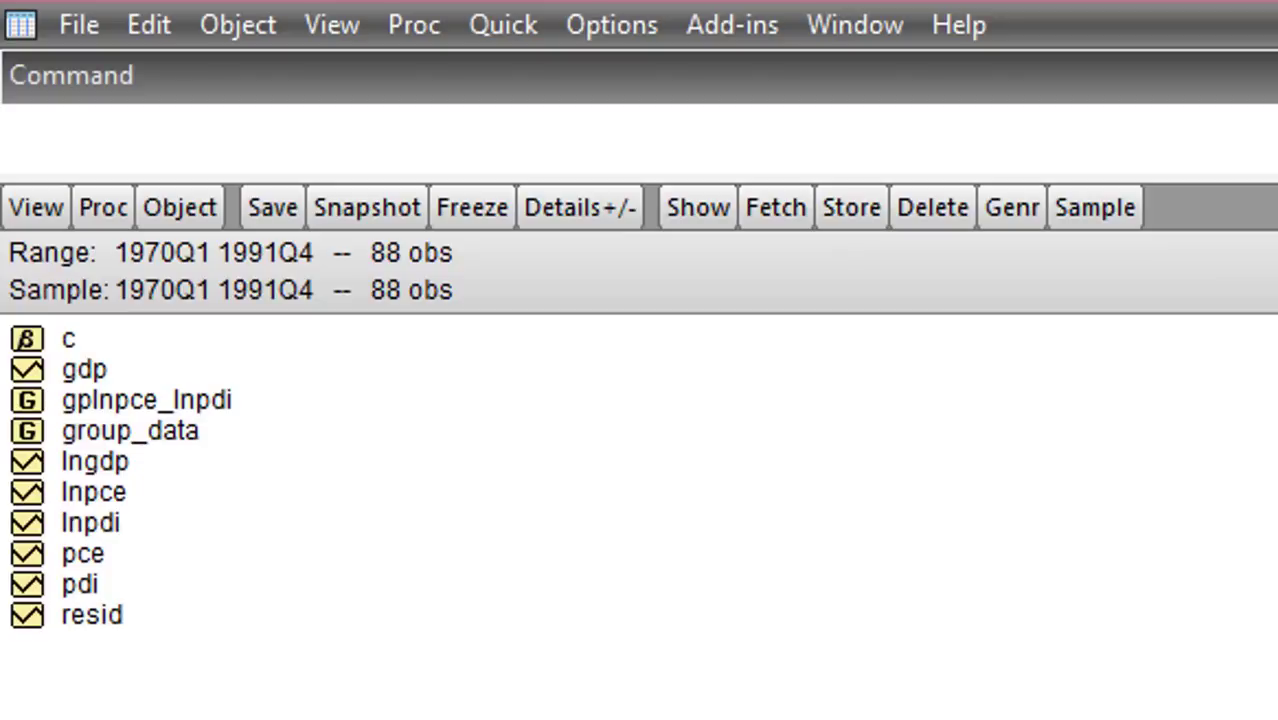
# - Choose Quick > Group Statistics > Johansen Cointegration Test and list lnpdi lnpce lngdp
pyautogui.click(503, 24)
pyautogui.moveTo(594, 380)
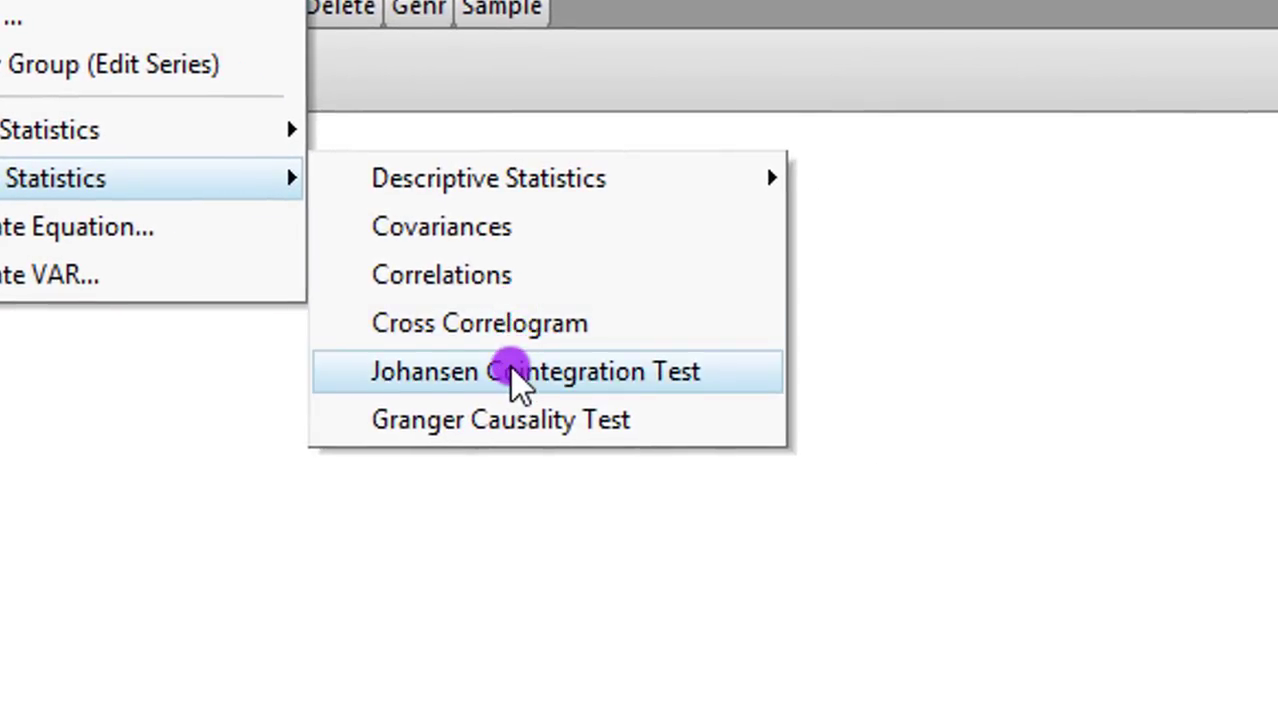
pyautogui.click(520, 380)
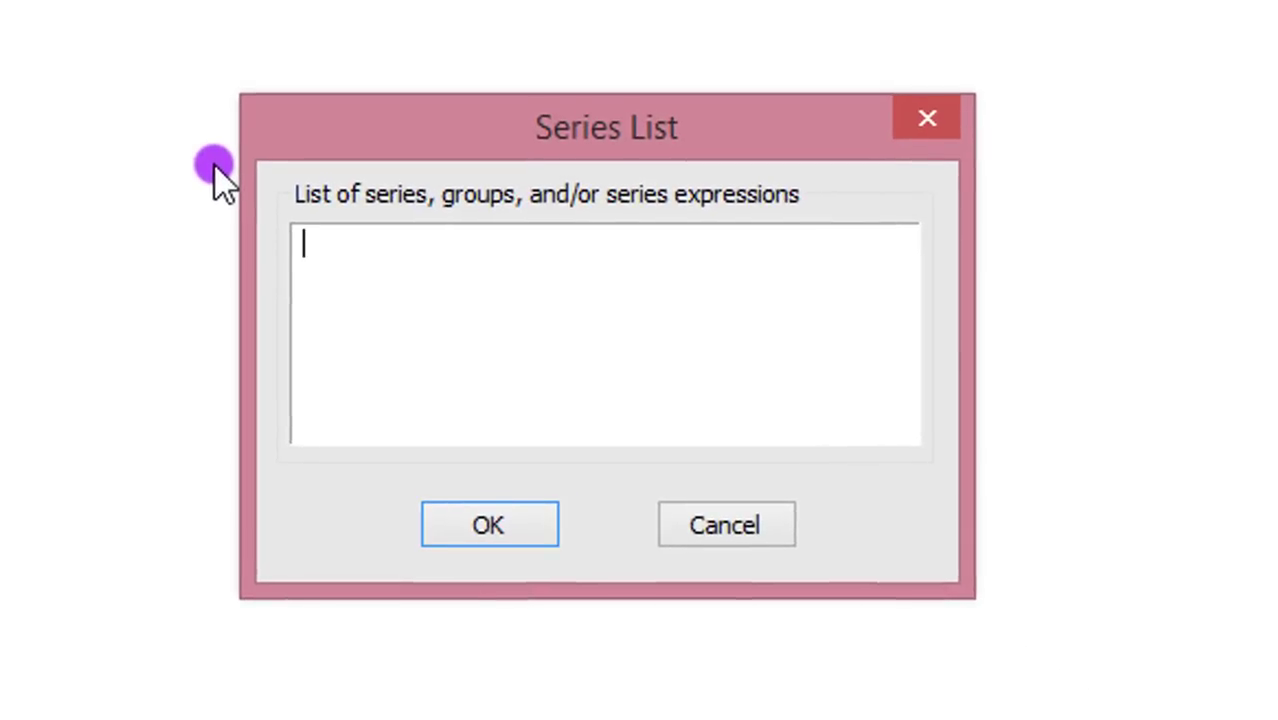
pyautogui.write('lnpdi lnpce lngdp')
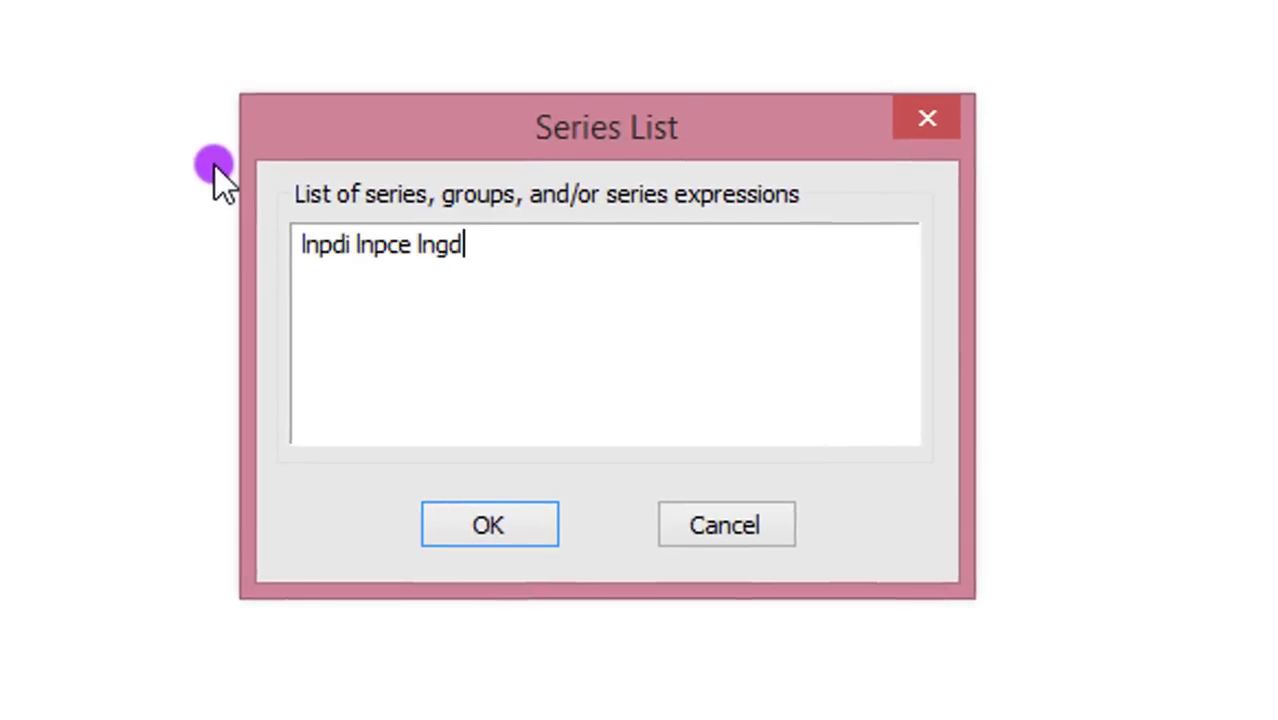
pyautogui.click(588, 250)
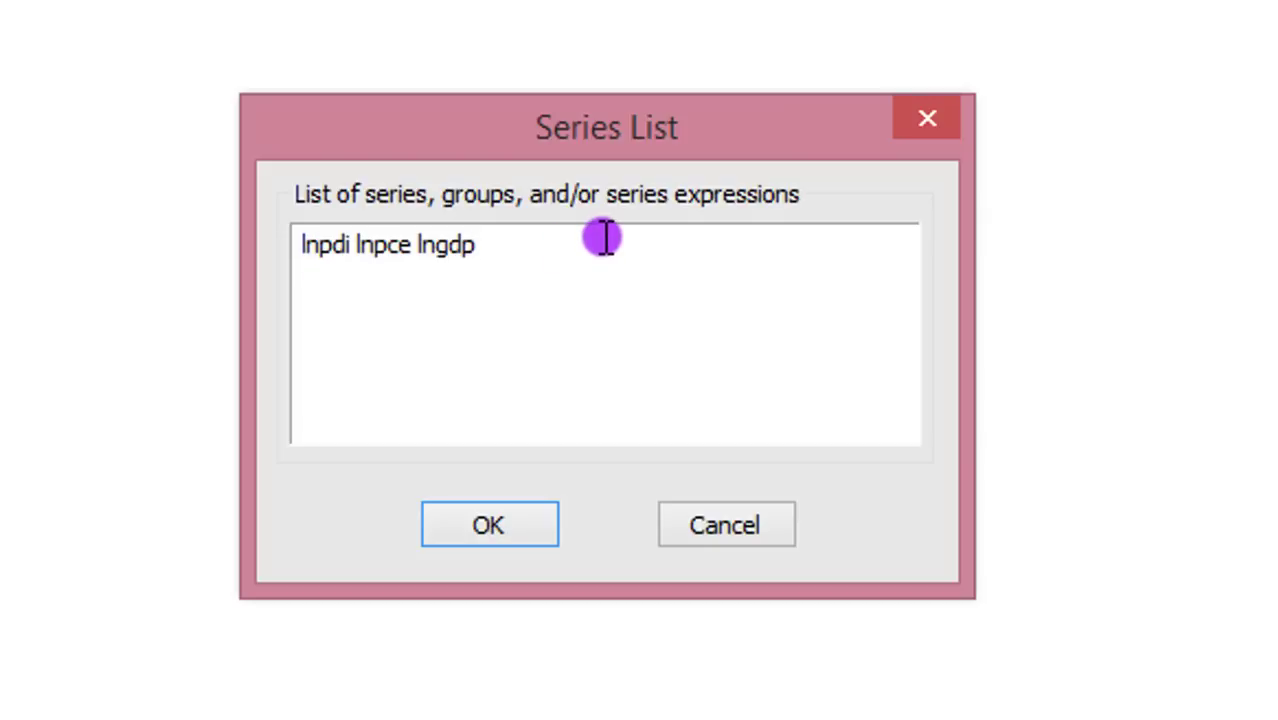
# - Confirm lnpdi, lnpce and lngdp for a Johansen test with intercept (no trend) and lags 1 2
pyautogui.click(522, 521)
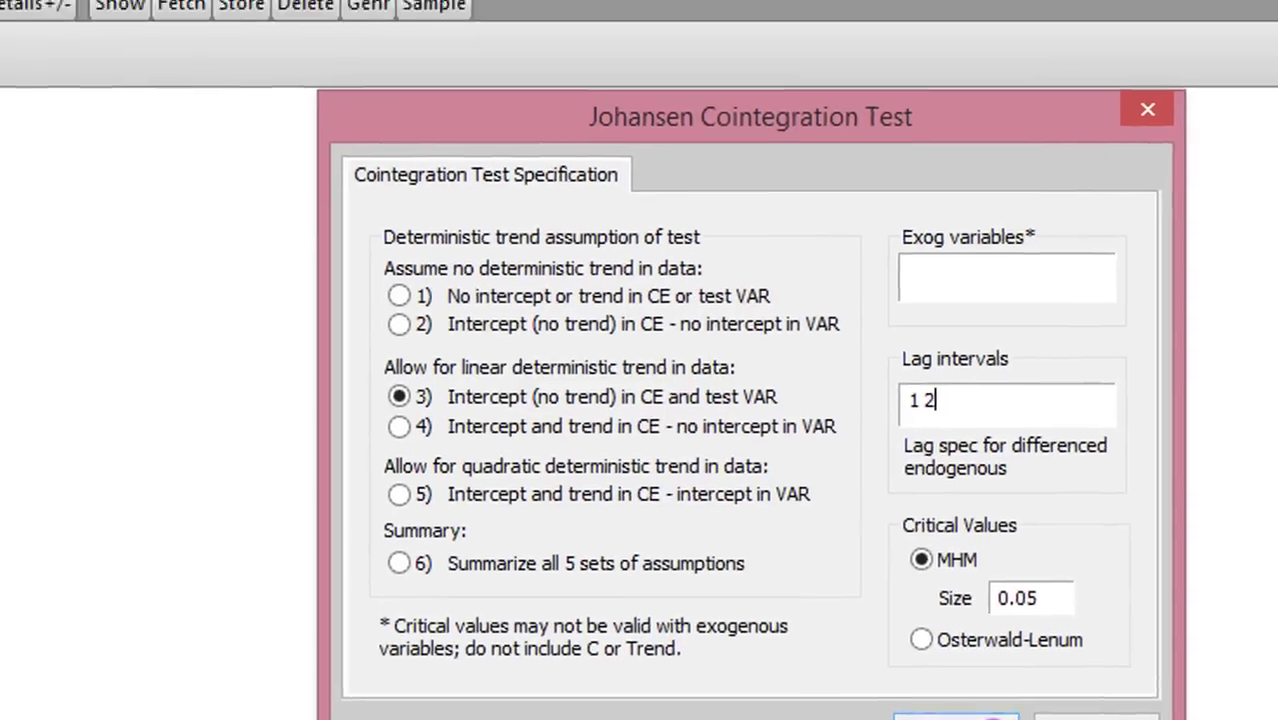
# - Run the Johansen test; trace and max-eigenvalue both show one cointegrating equation at 0.05
pyautogui.click(842, 677)
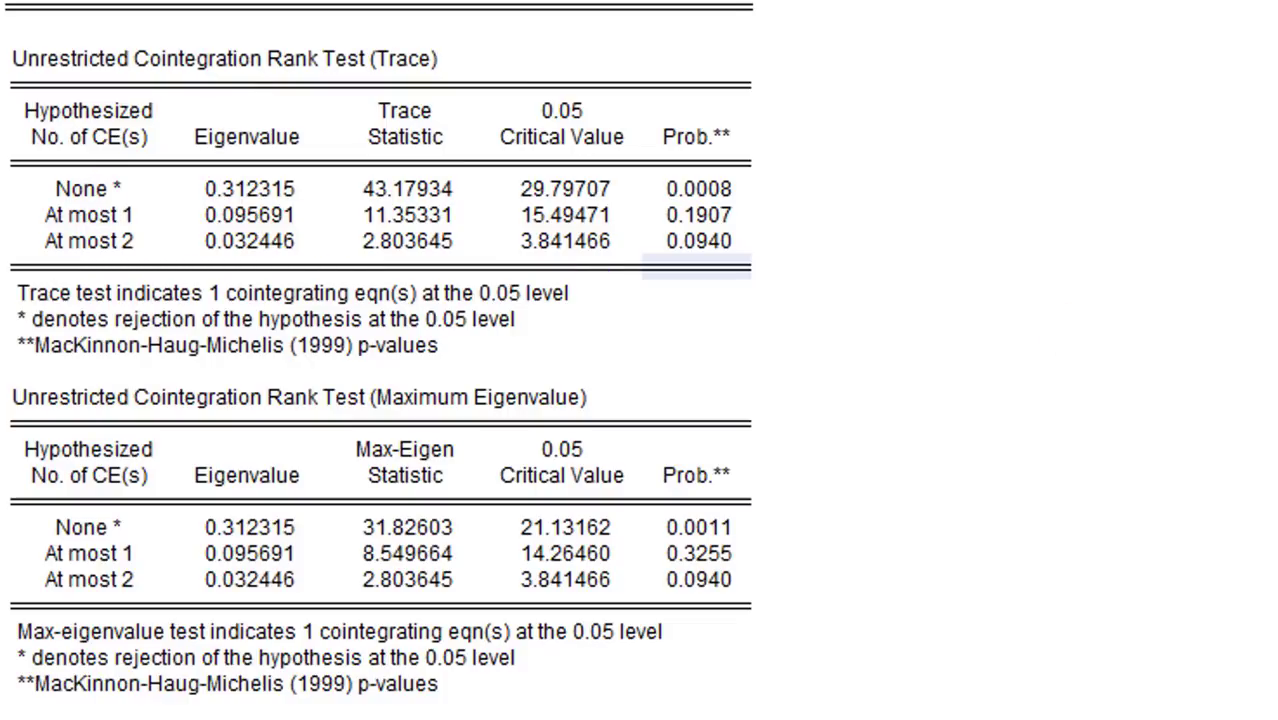
# - Scroll down to the 1 Cointegrating Equation(s) section with LNPCE -4.663220 and LNGDP 4.267914
pyautogui.scroll(-1, 379, 361)
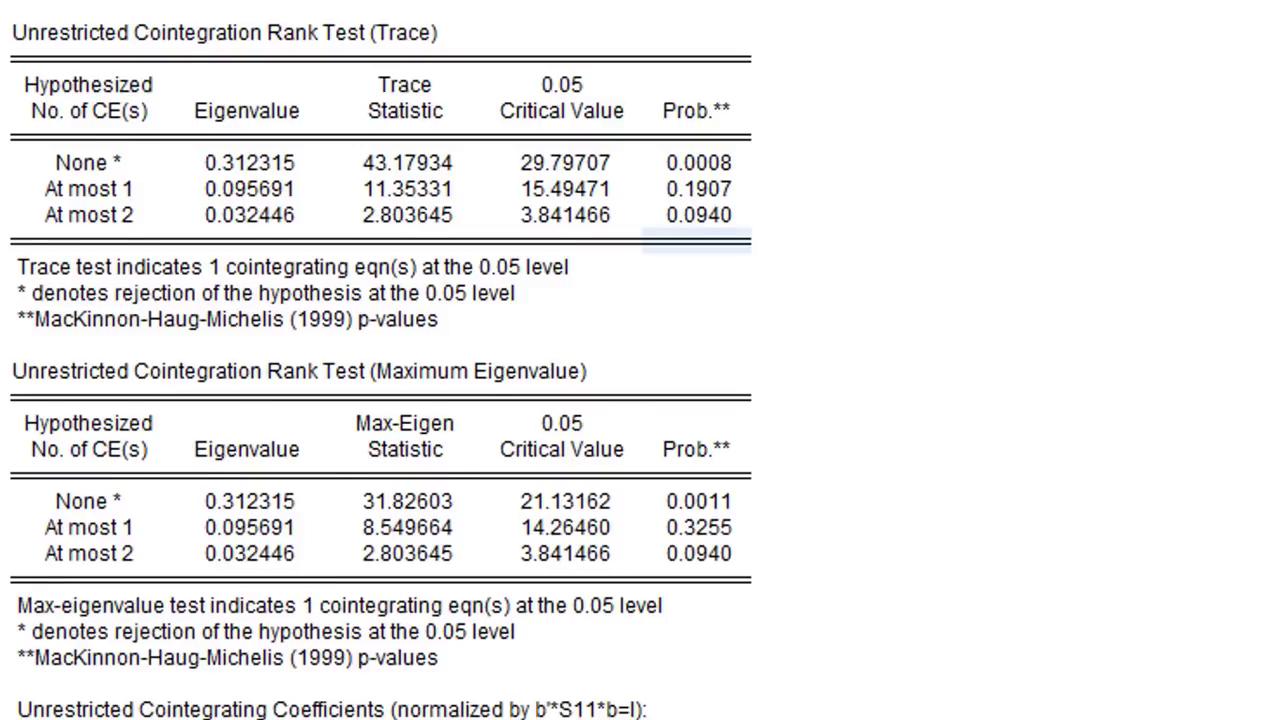
pyautogui.scroll(-6, 381, 358)
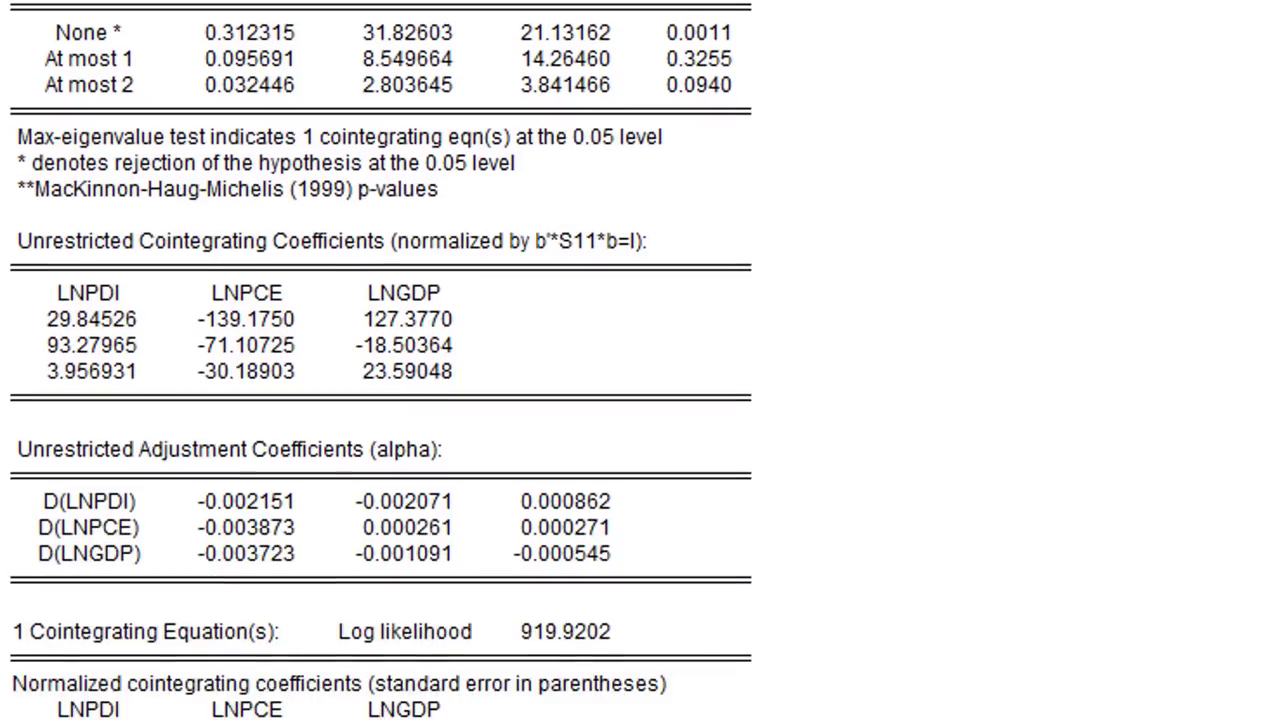
pyautogui.scroll(-8, 381, 360)
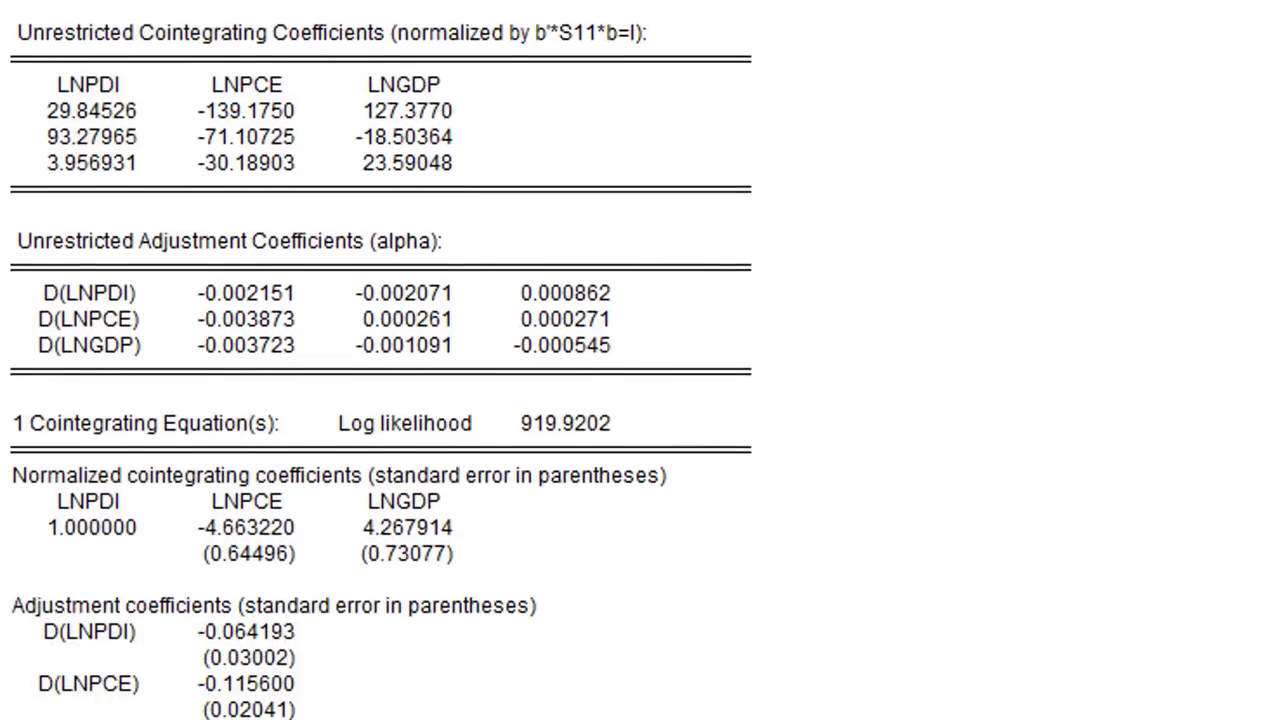
pyautogui.scroll(-10, 381, 360)
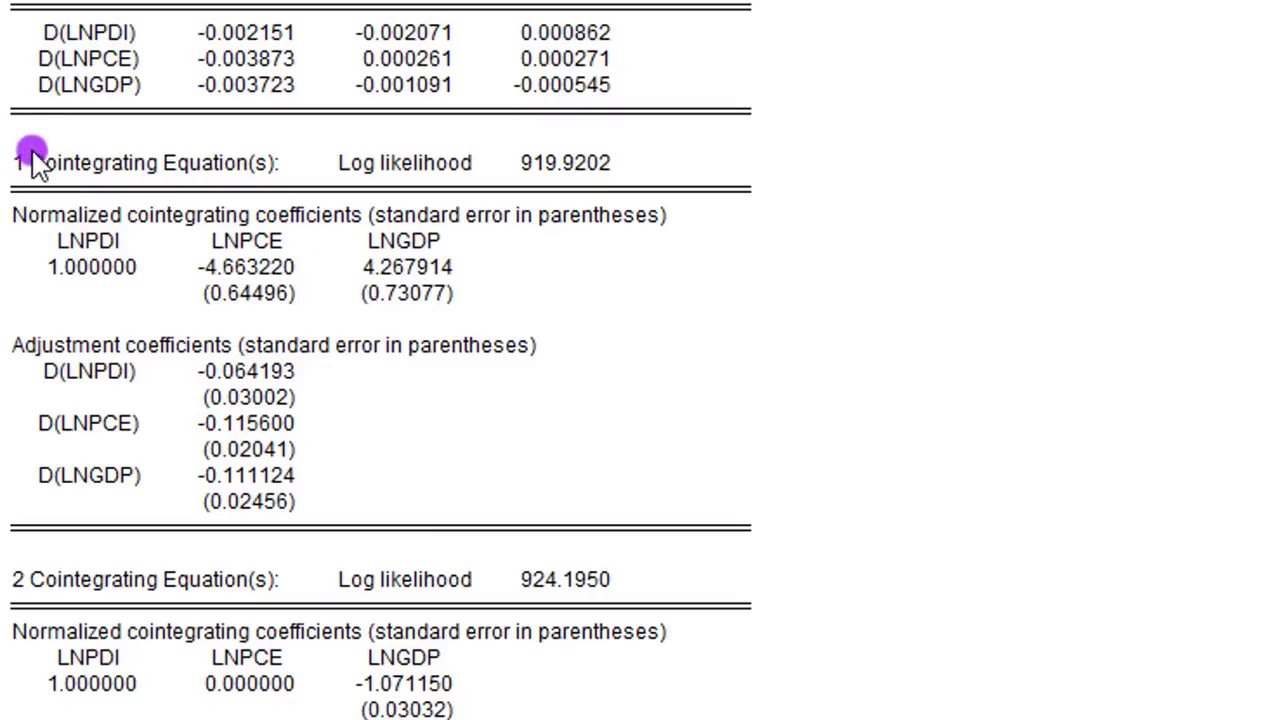
# - Highlight the 1 Cointegrating Equation(s) block with its normalized and adjustment coefficients
pyautogui.moveTo(15, 137); pyautogui.dragTo(710, 317)
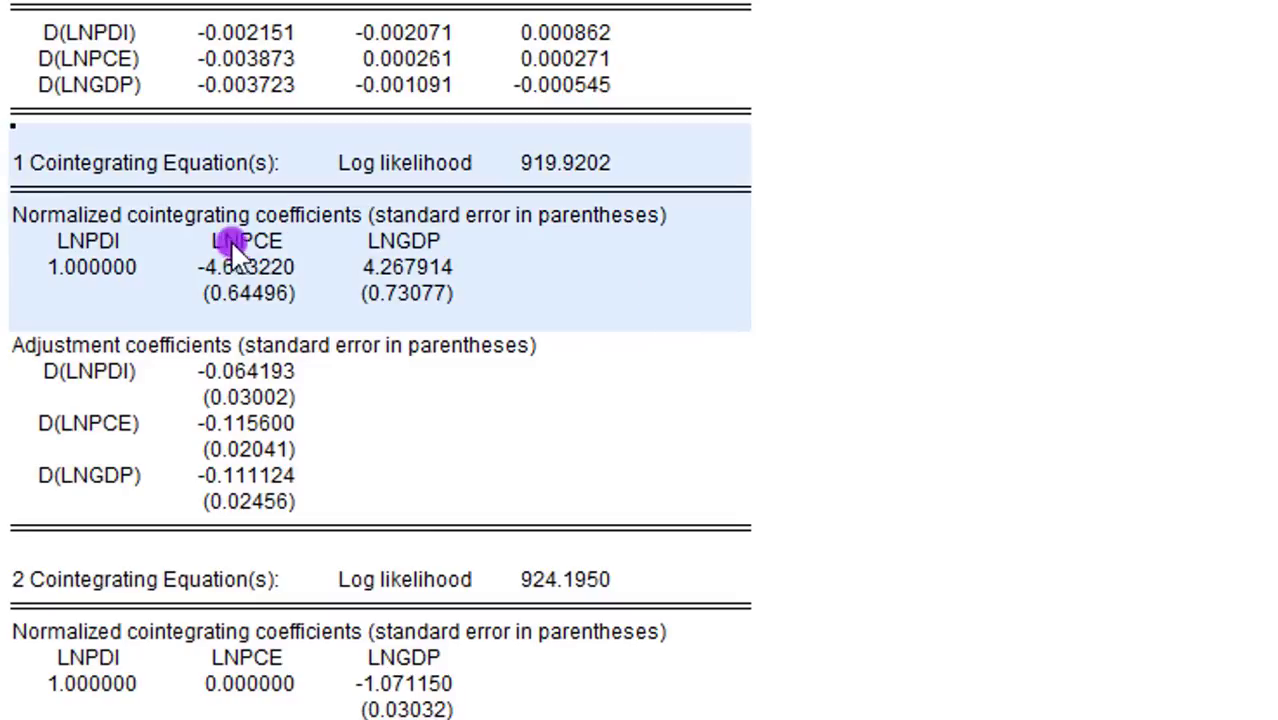